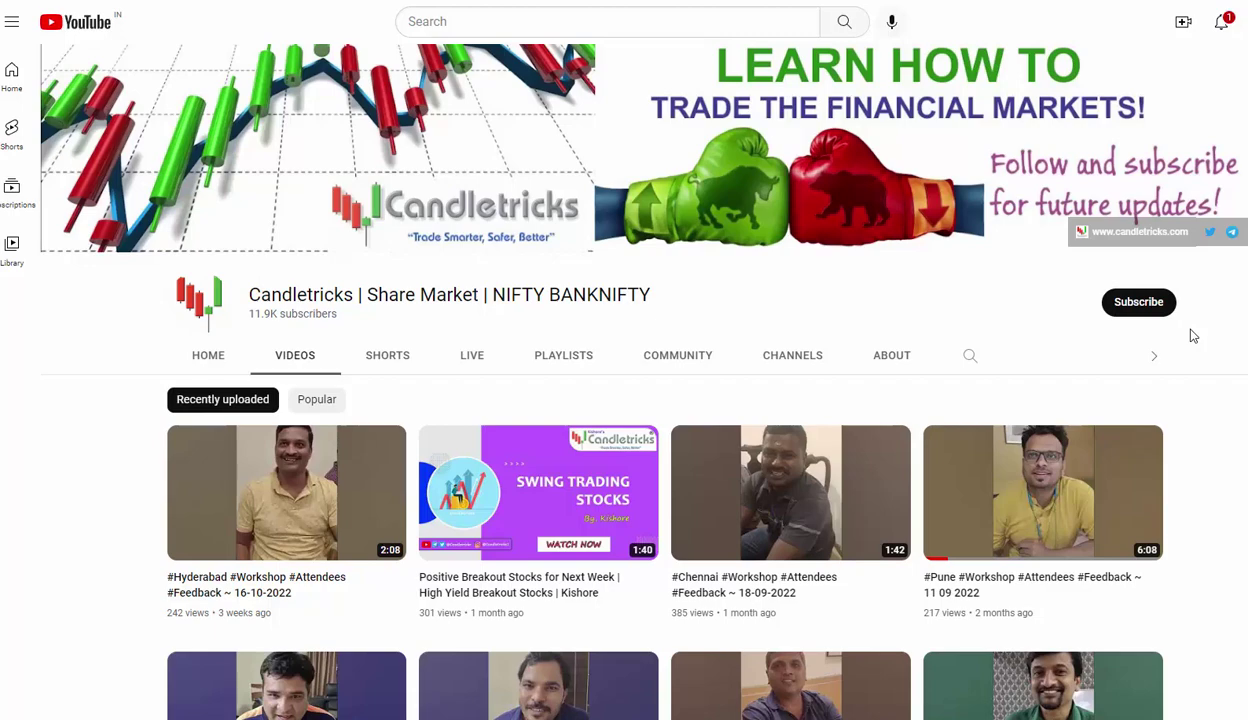
Step: Subscribe to the Candletricks YouTube channel and set its bell notifications to All
scroll(1193, 337, down, 5)
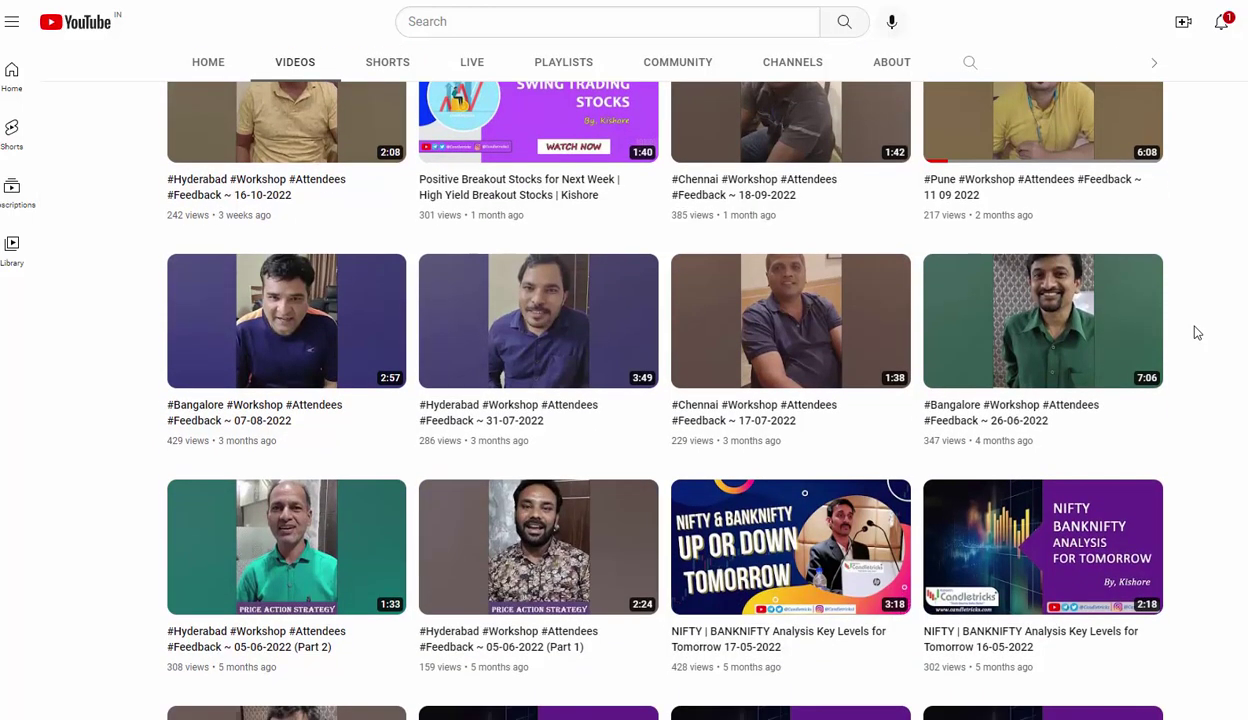
scroll(1197, 333, down, 5)
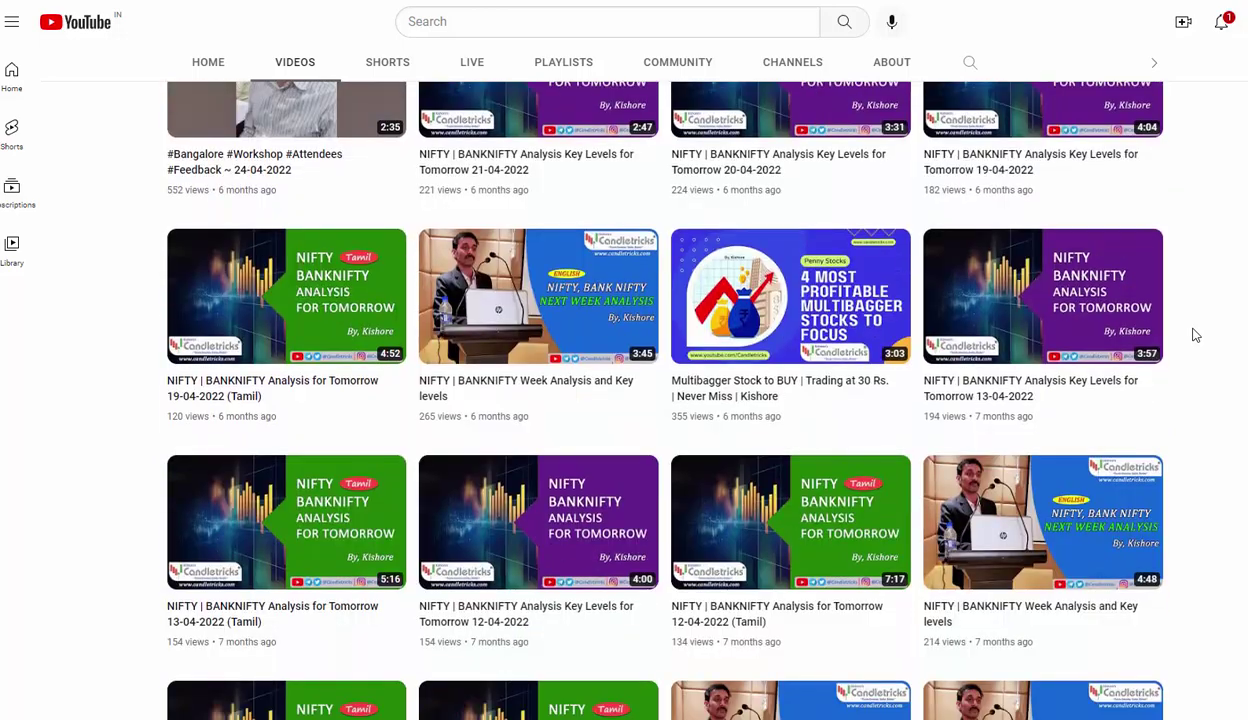
scroll(1193, 336, down, 2)
scroll(1193, 336, down, 5)
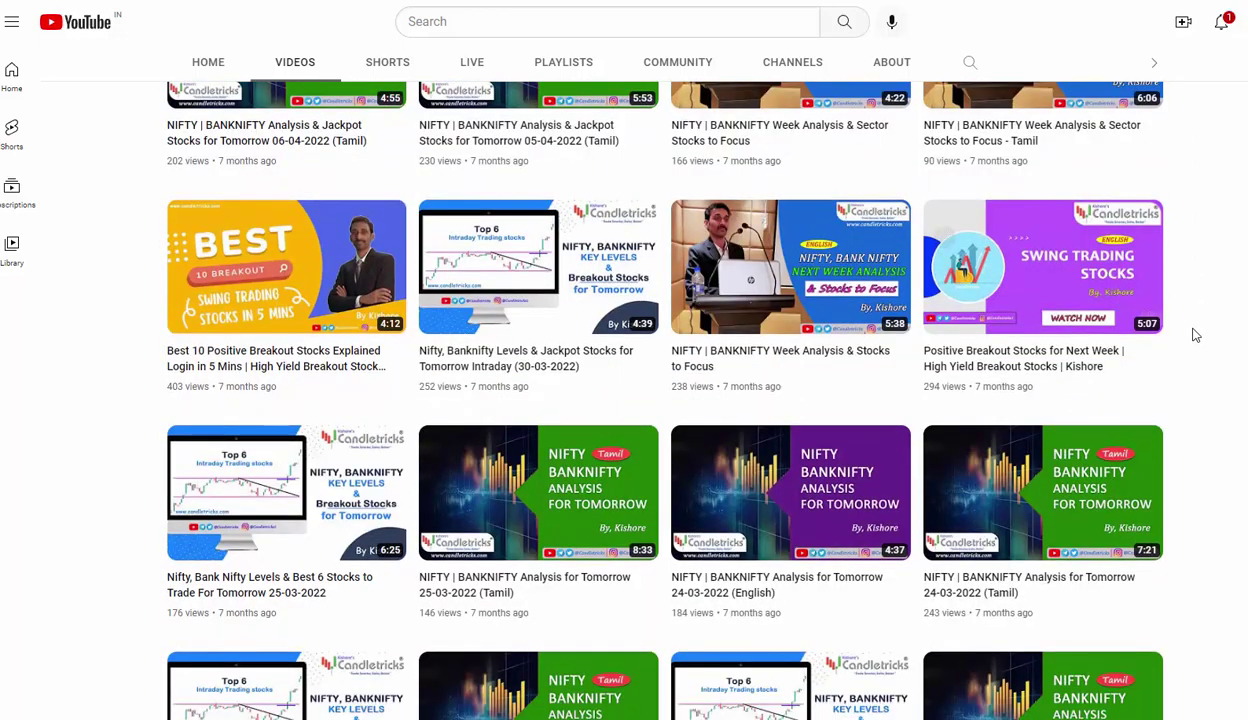
scroll(1193, 336, down, 3)
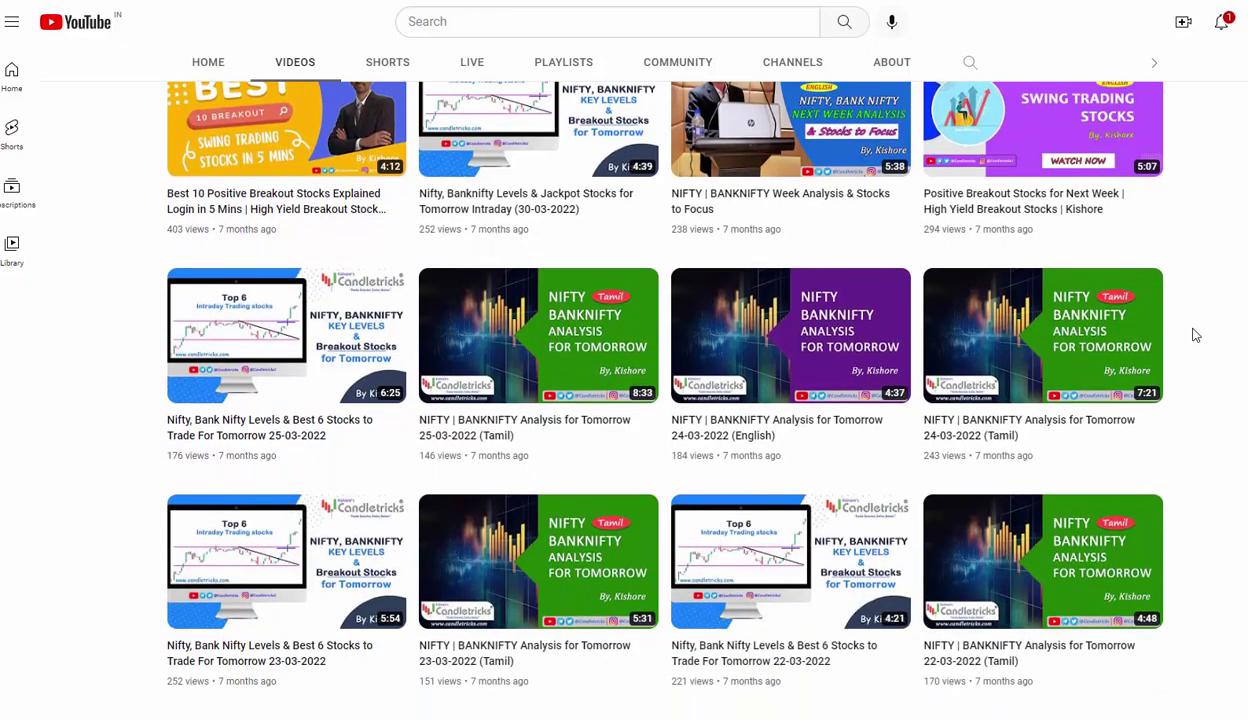
scroll(1193, 336, up, 10)
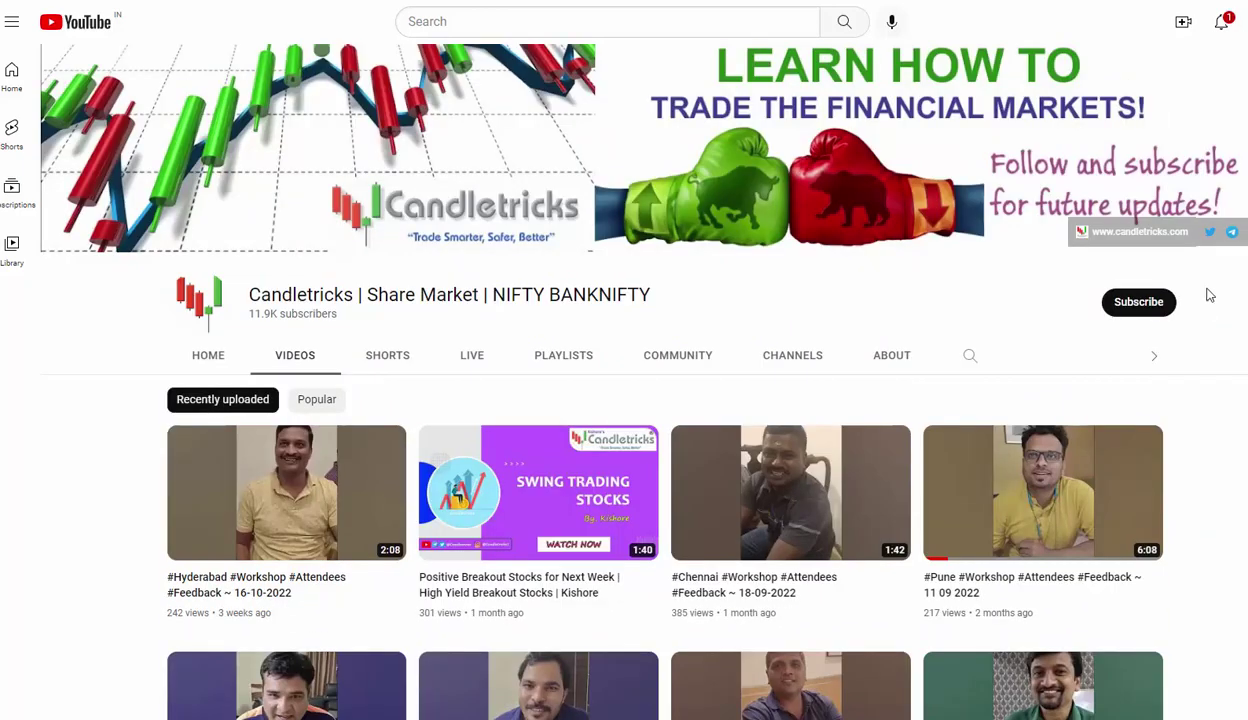
click(1143, 313)
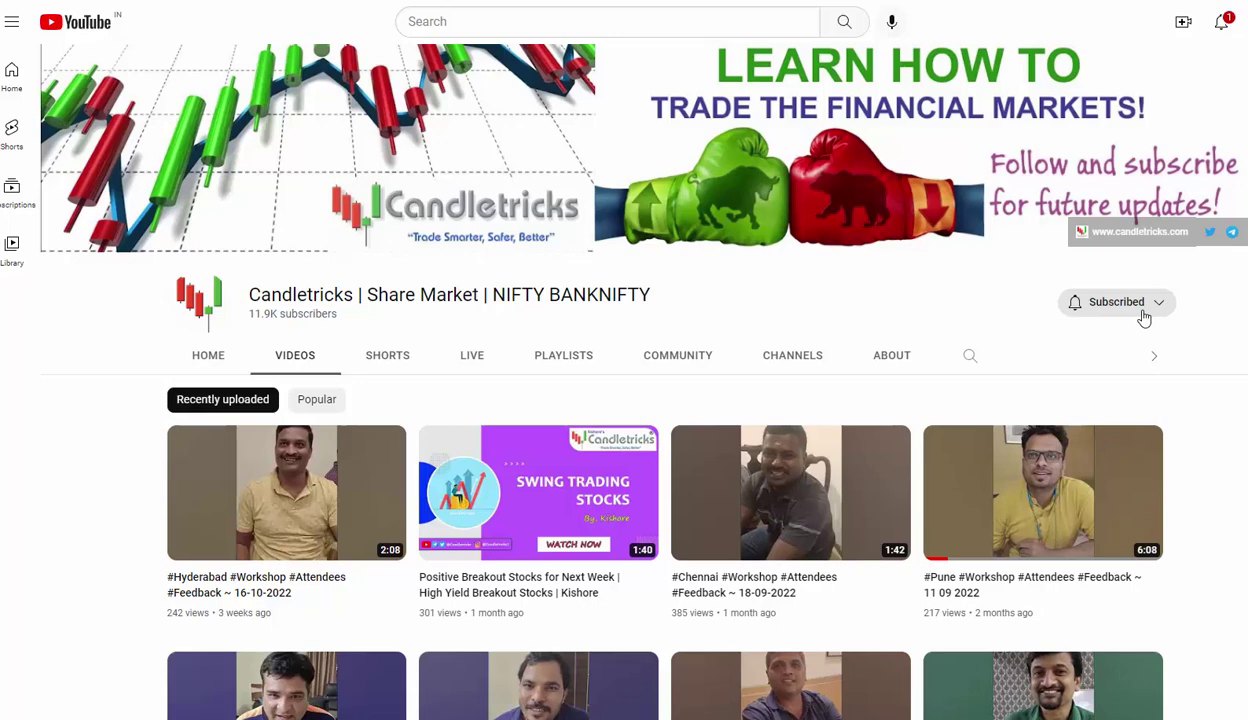
click(1140, 310)
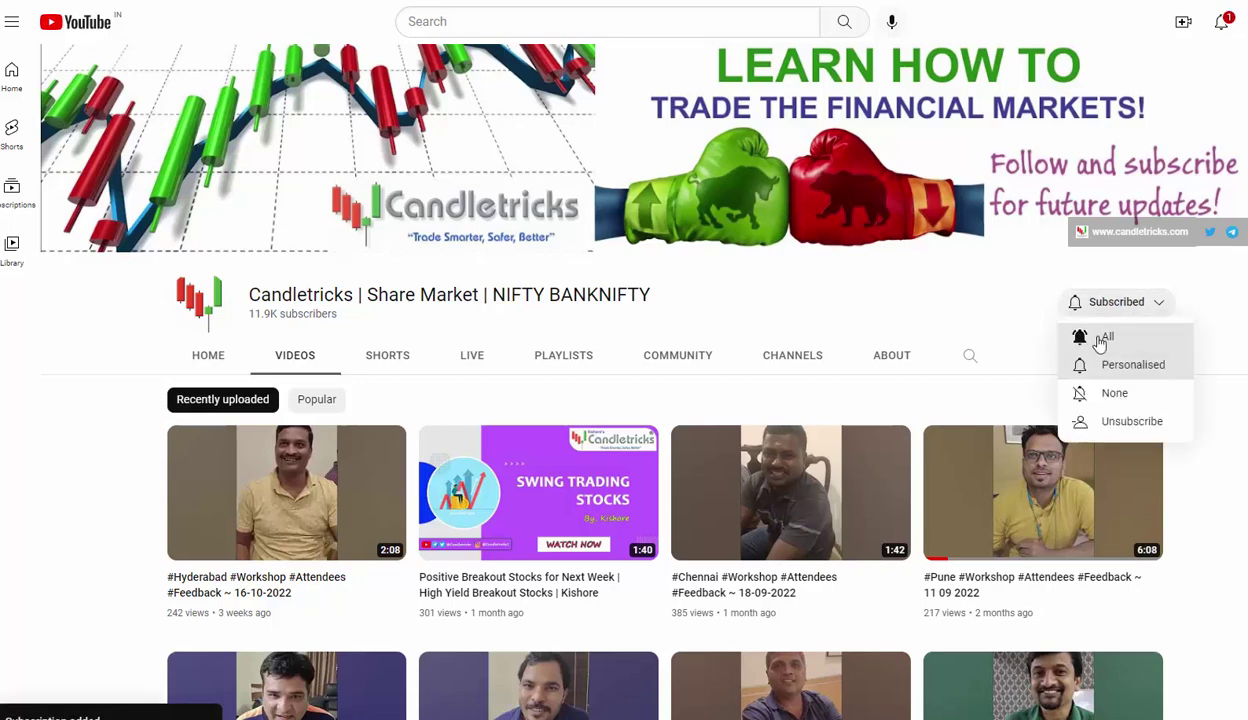
click(1100, 338)
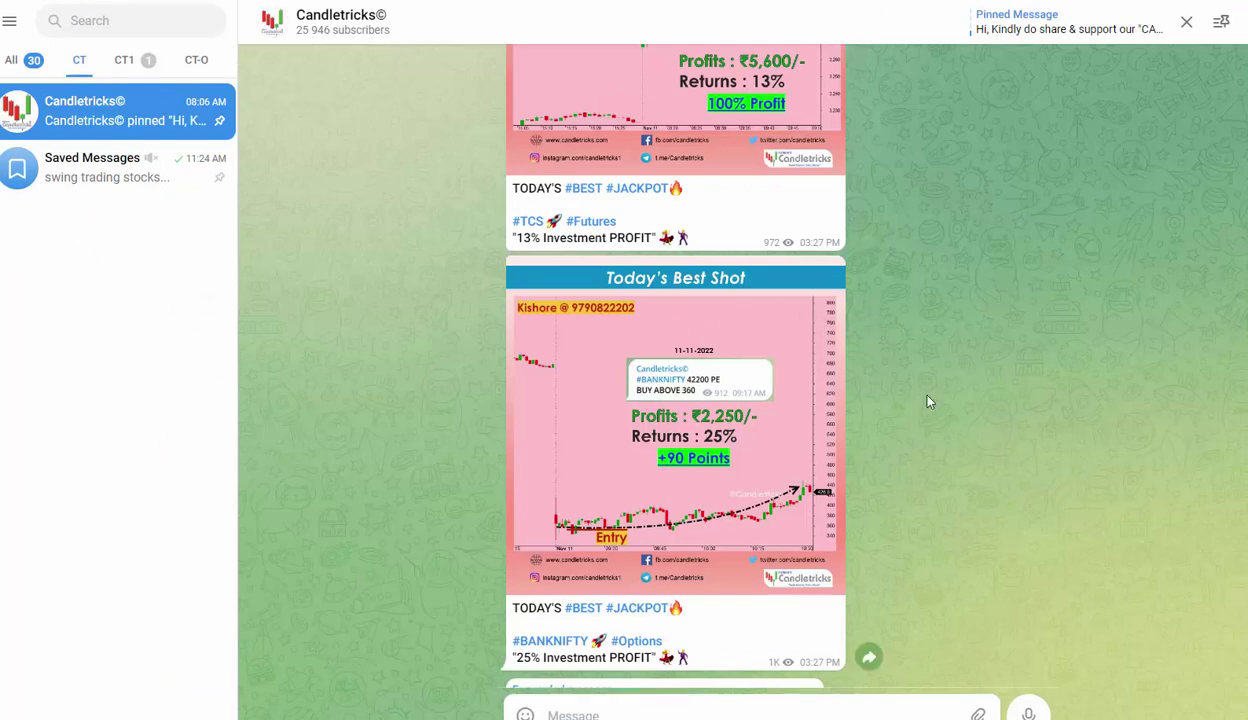
Step: Scroll up through earlier Candletricks Telegram posts to the poll and Jackpot stocks list
scroll(928, 401, up, 5)
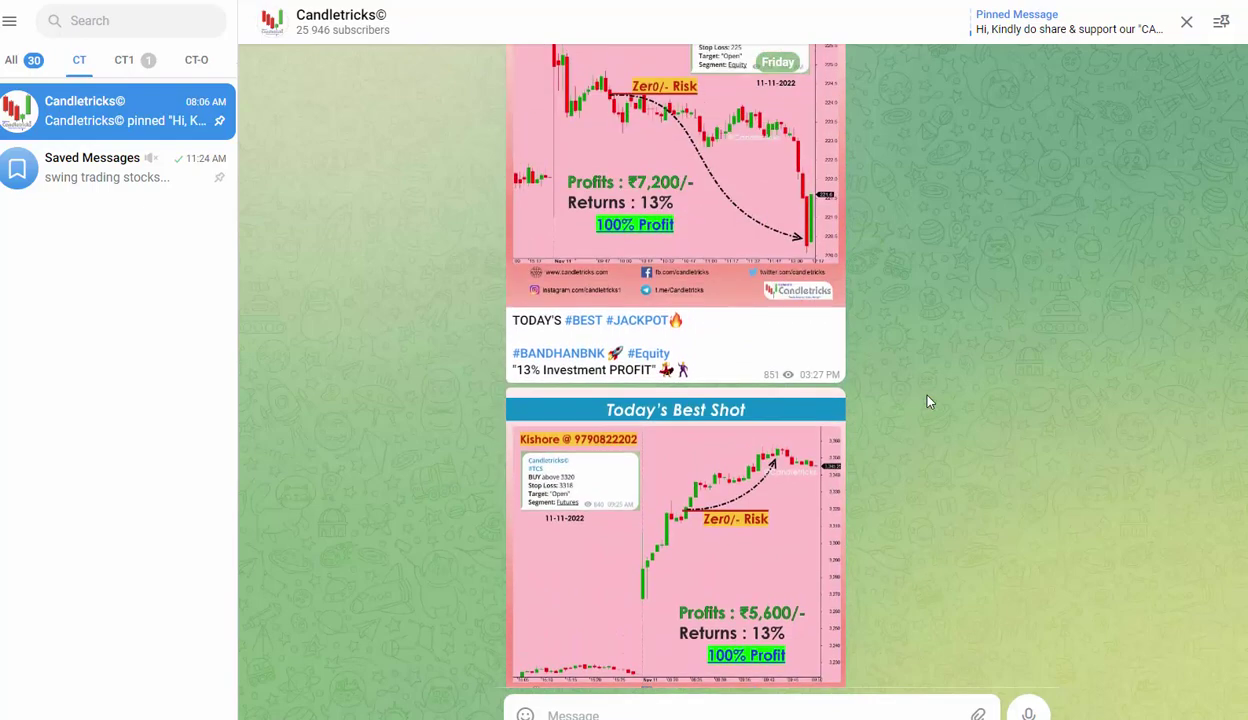
scroll(928, 401, up, 3)
scroll(928, 401, up, 1)
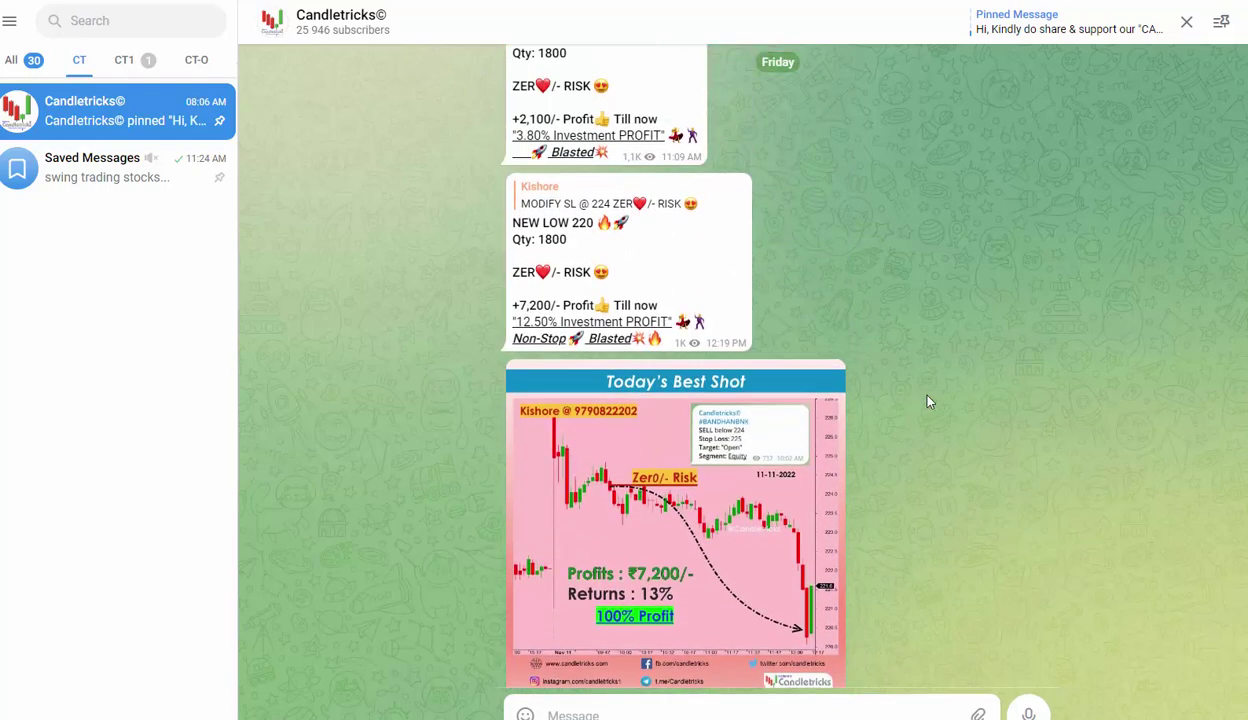
scroll(928, 401, up, 5)
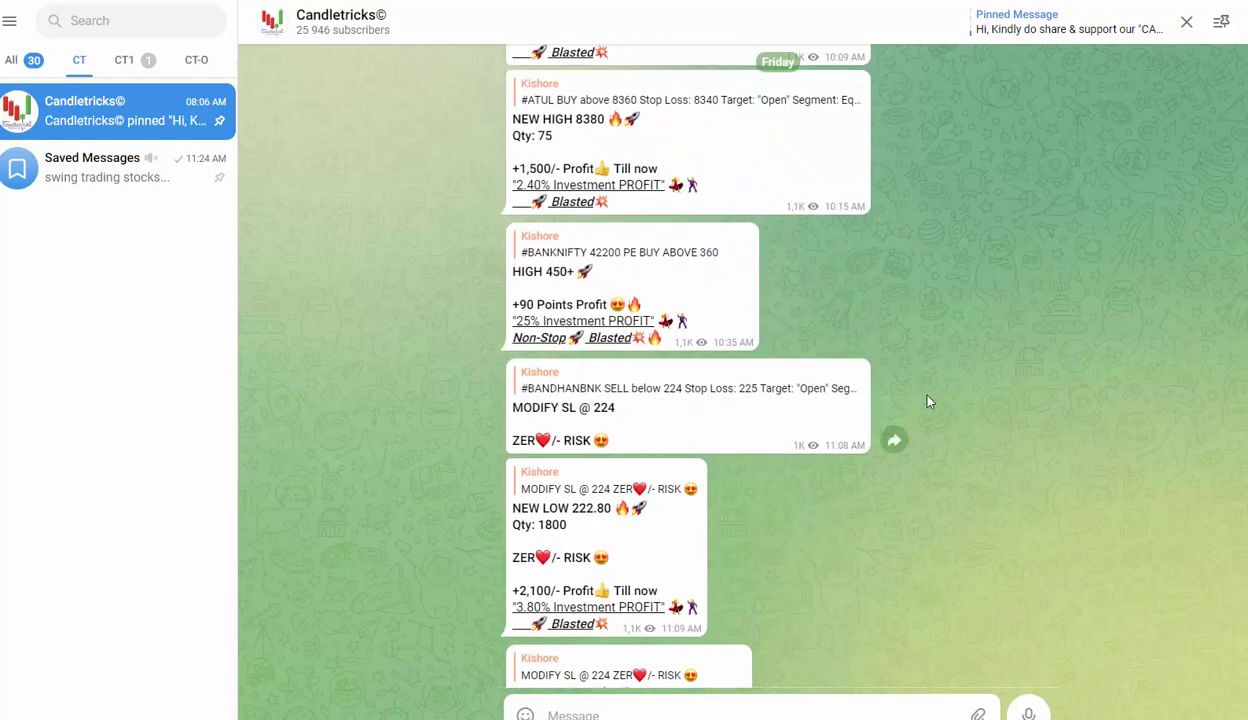
scroll(928, 401, up, 5)
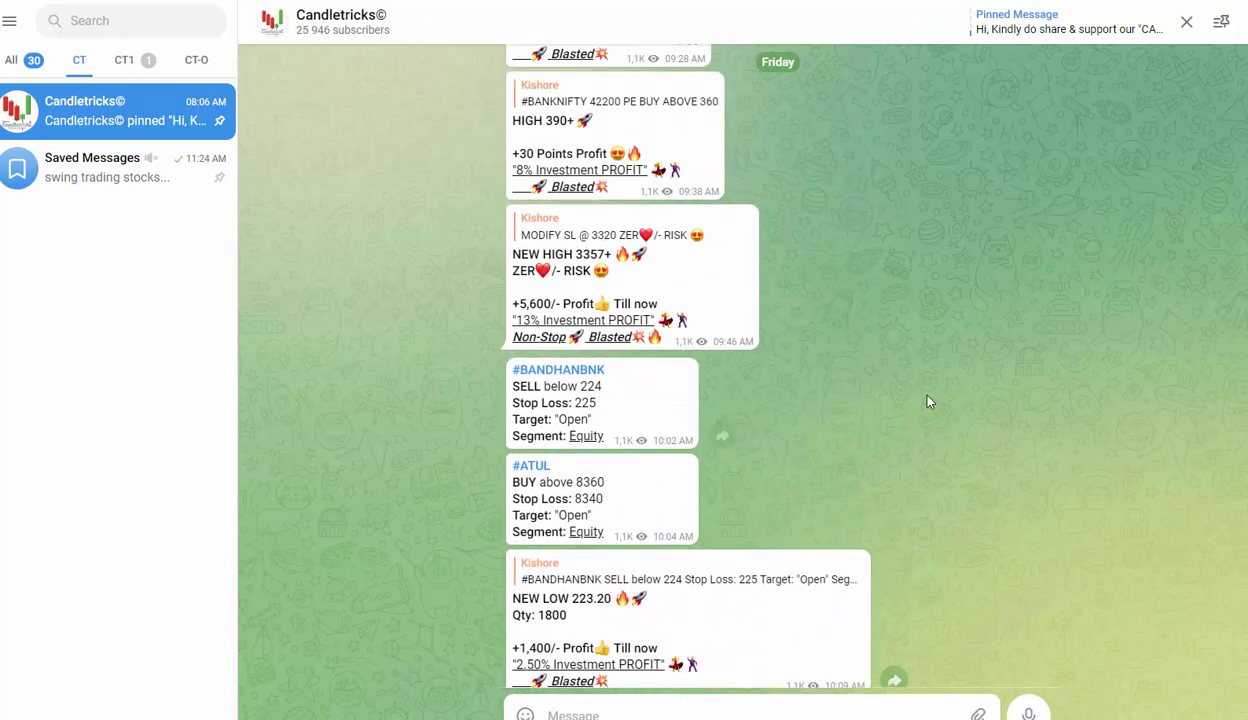
scroll(928, 401, up, 6)
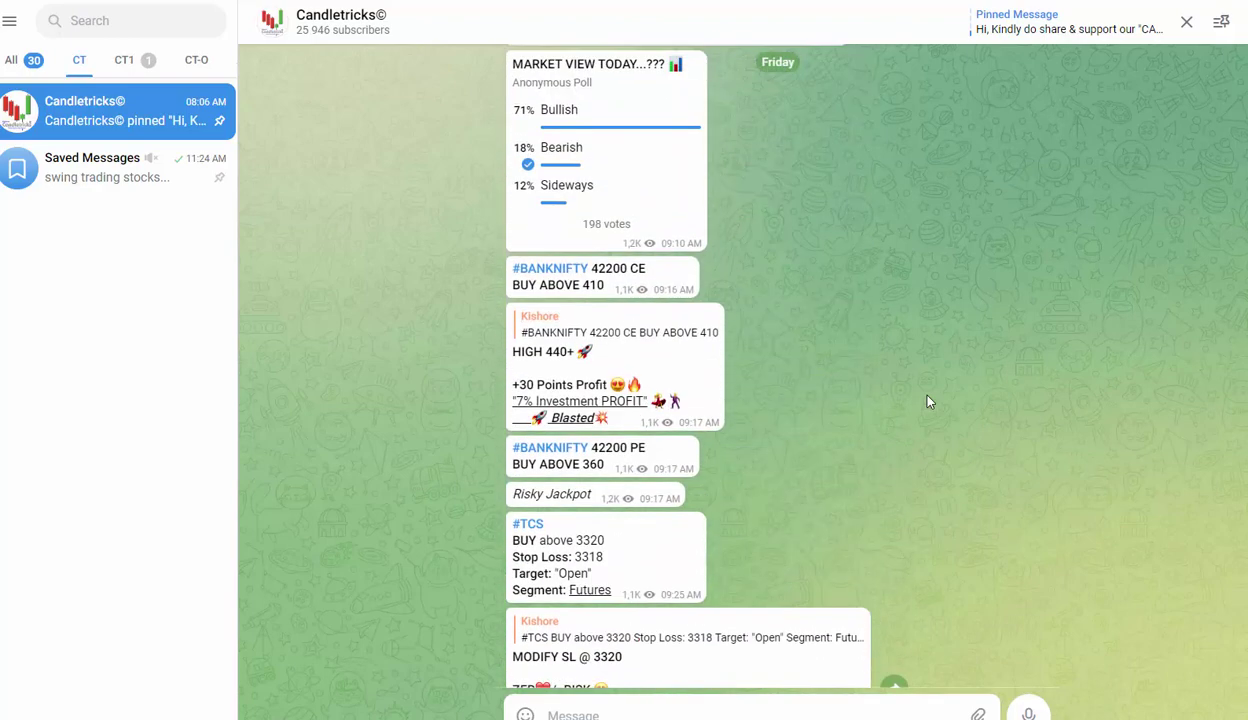
scroll(928, 401, up, 5)
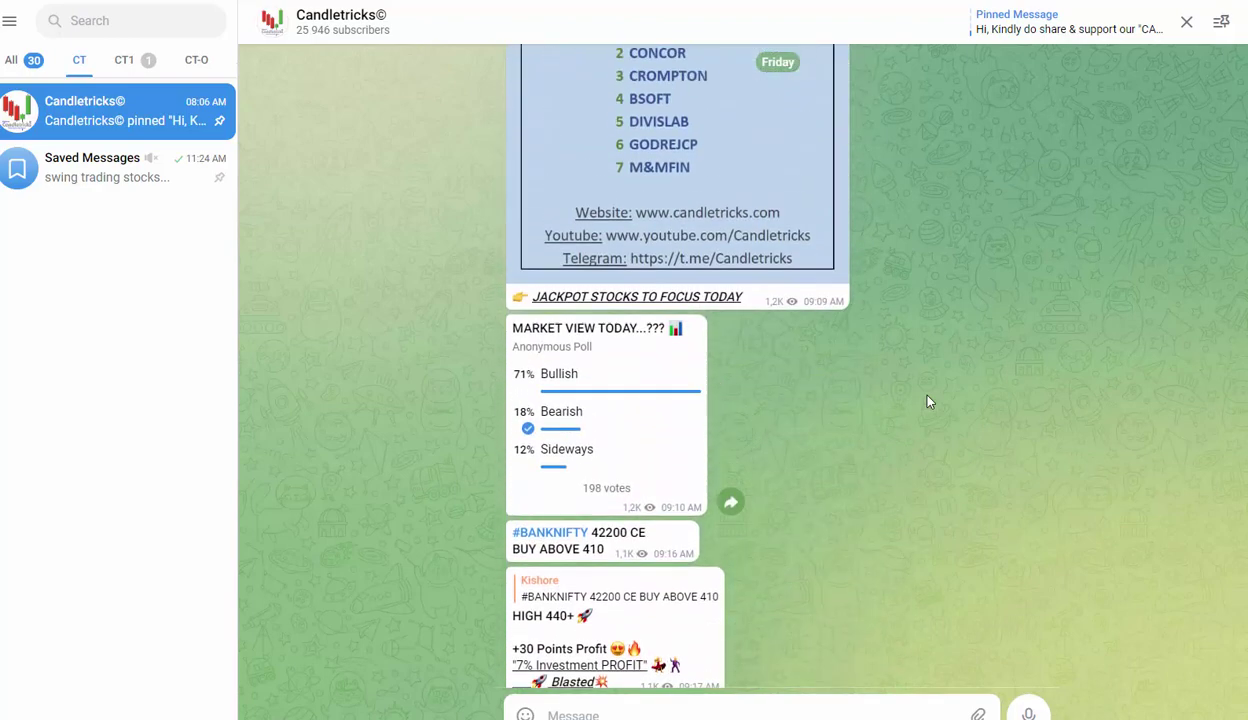
scroll(928, 401, up, 4)
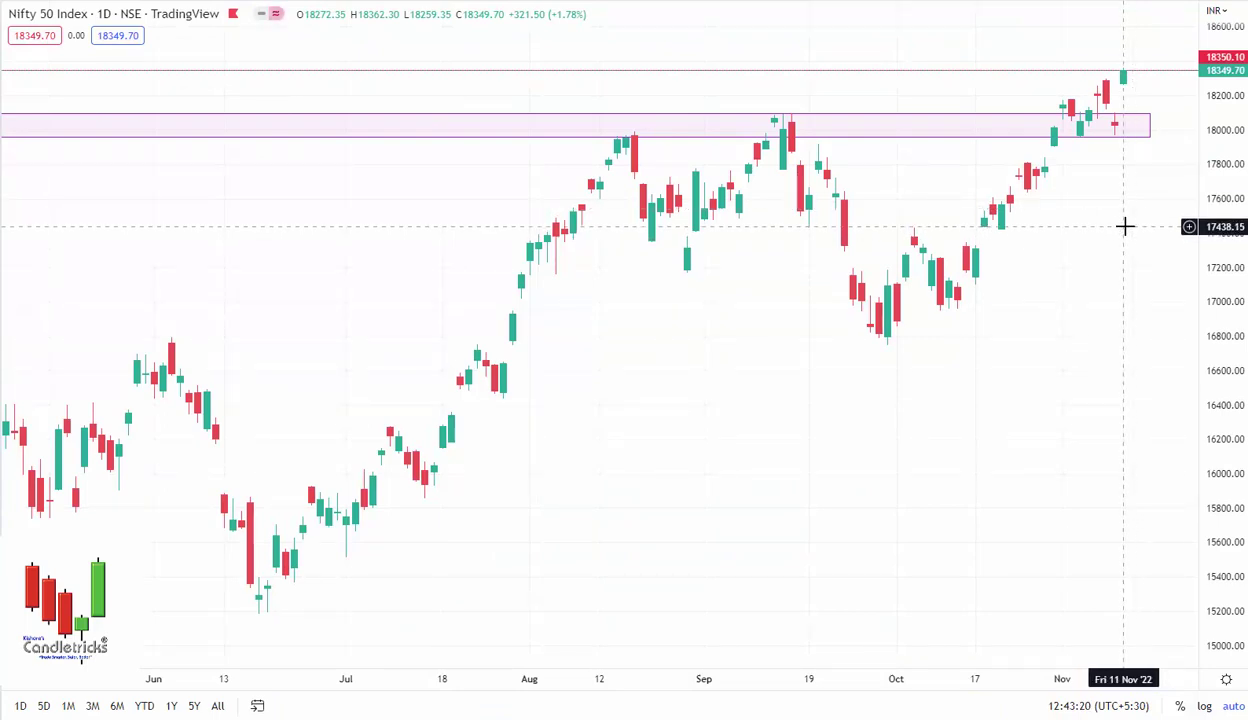
scroll(1120, 215, up, 2)
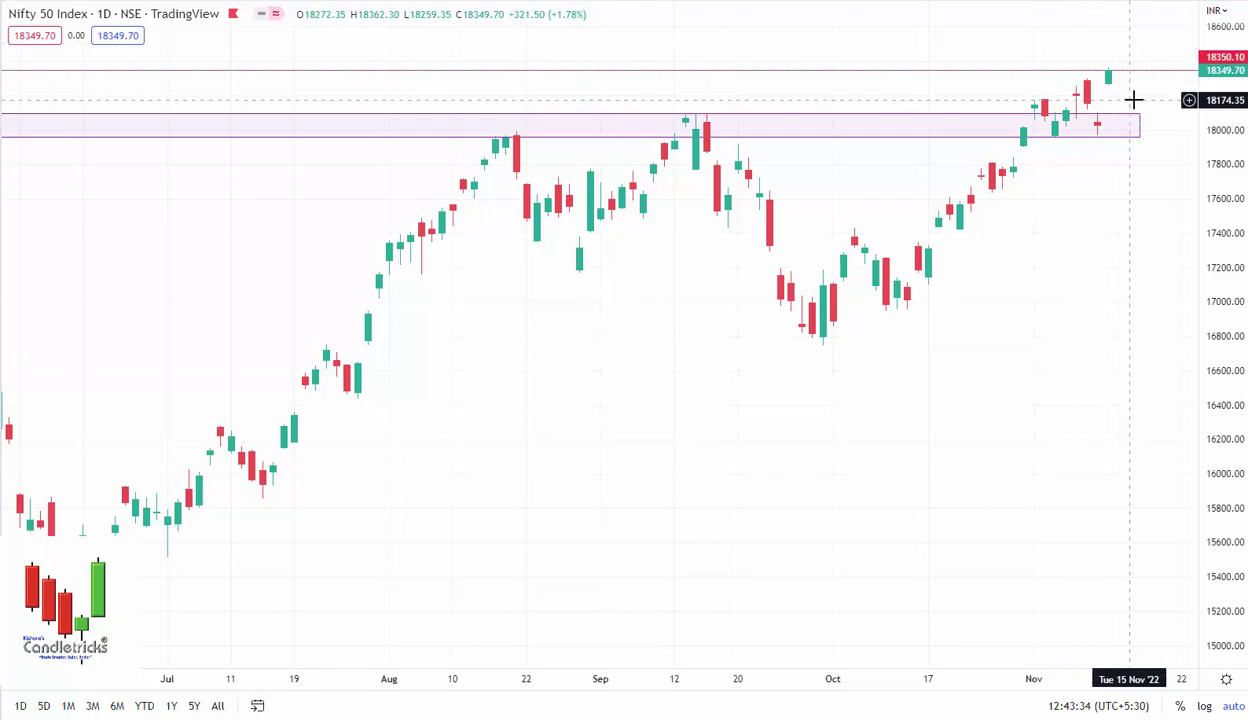
scroll(1133, 98, down, 5)
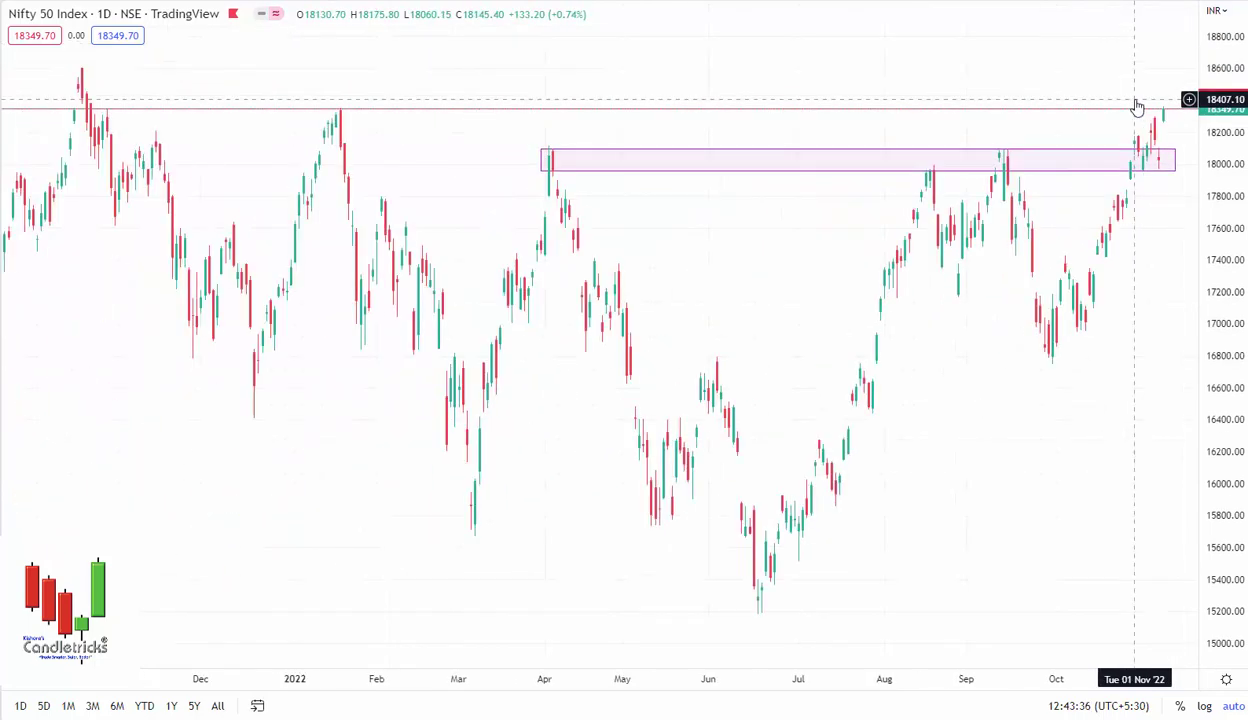
scroll(306, 83, up, 1)
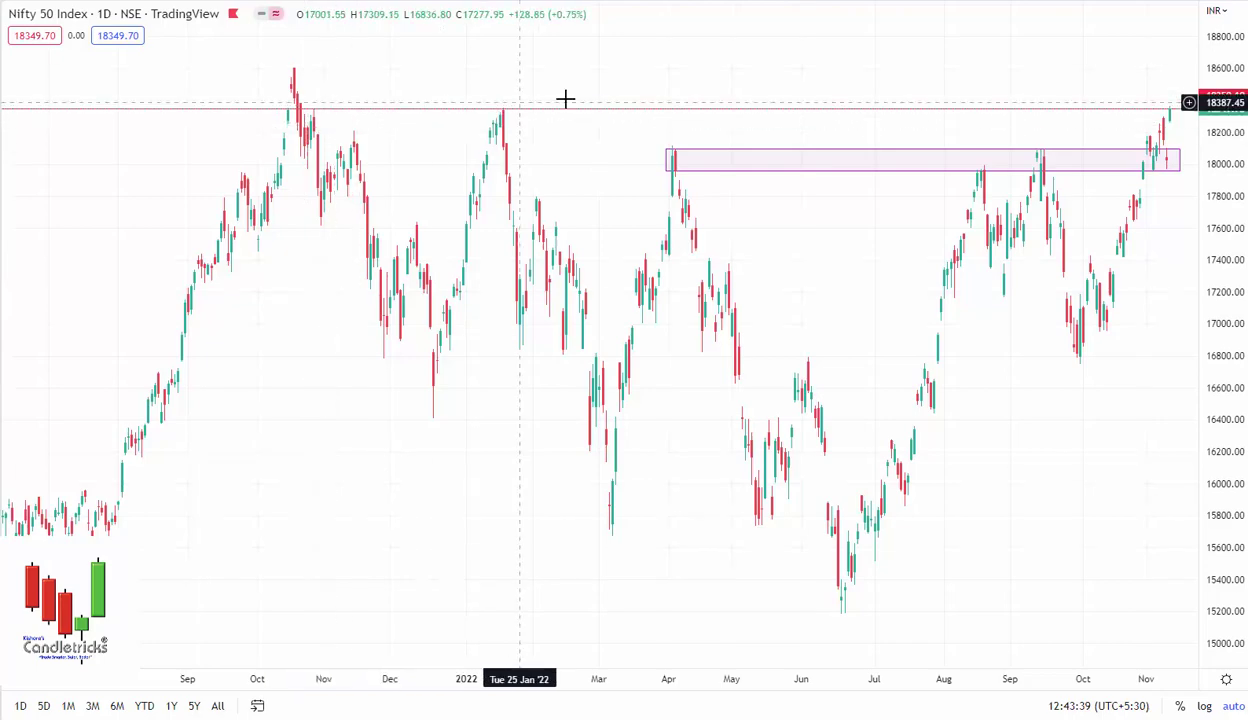
scroll(947, 116, up, 3)
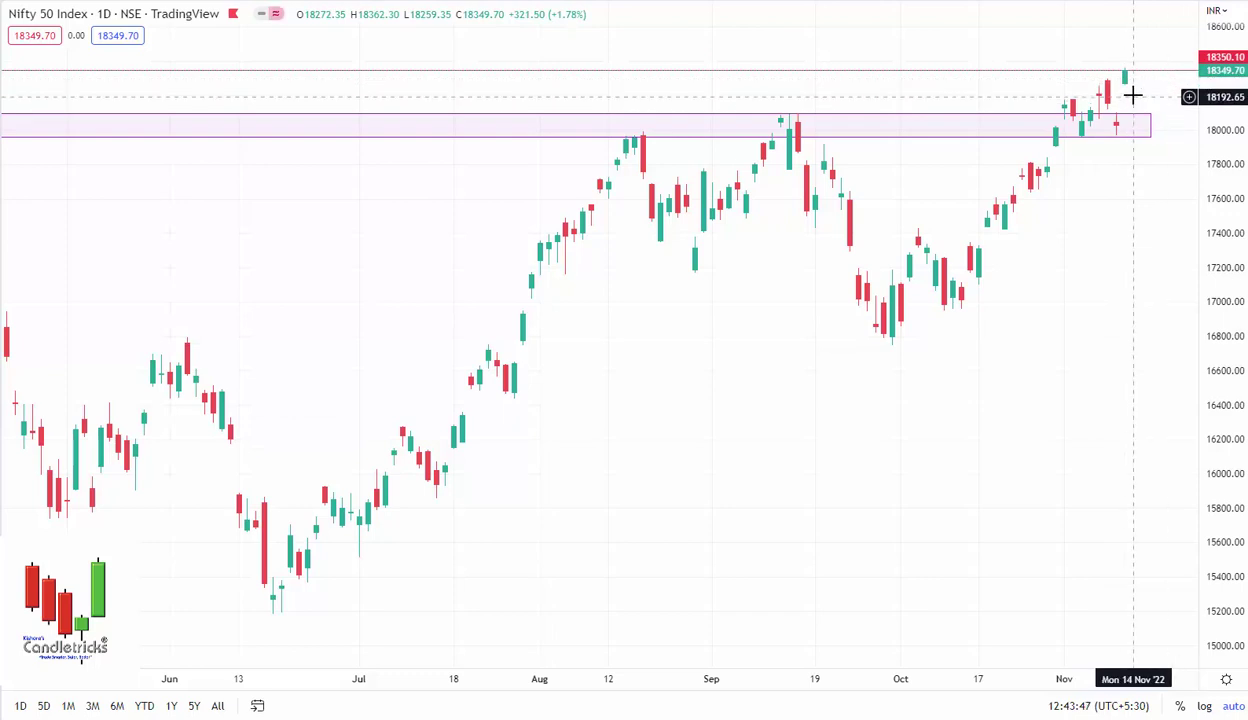
scroll(1134, 94, up, 2)
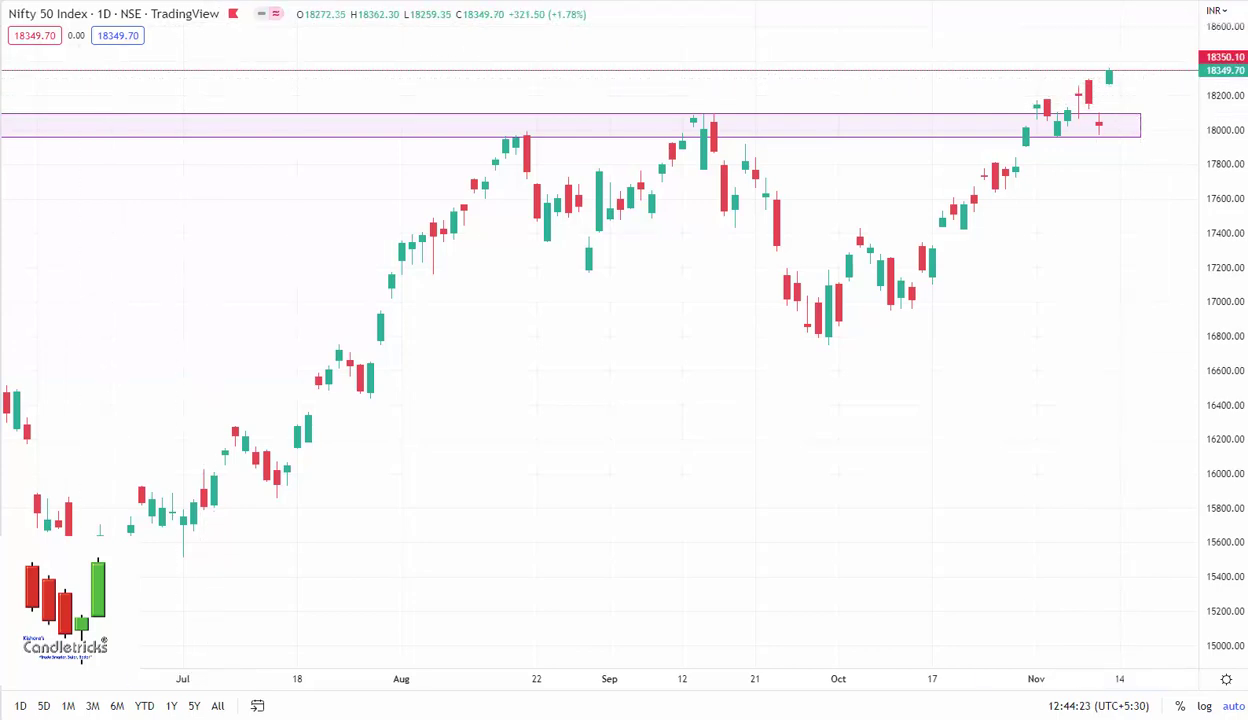
Step: Switch Nifty 50 to 15-minute candles and sketch the rise from the shaded zone to the gap-up candles
text(15)
key(Return)
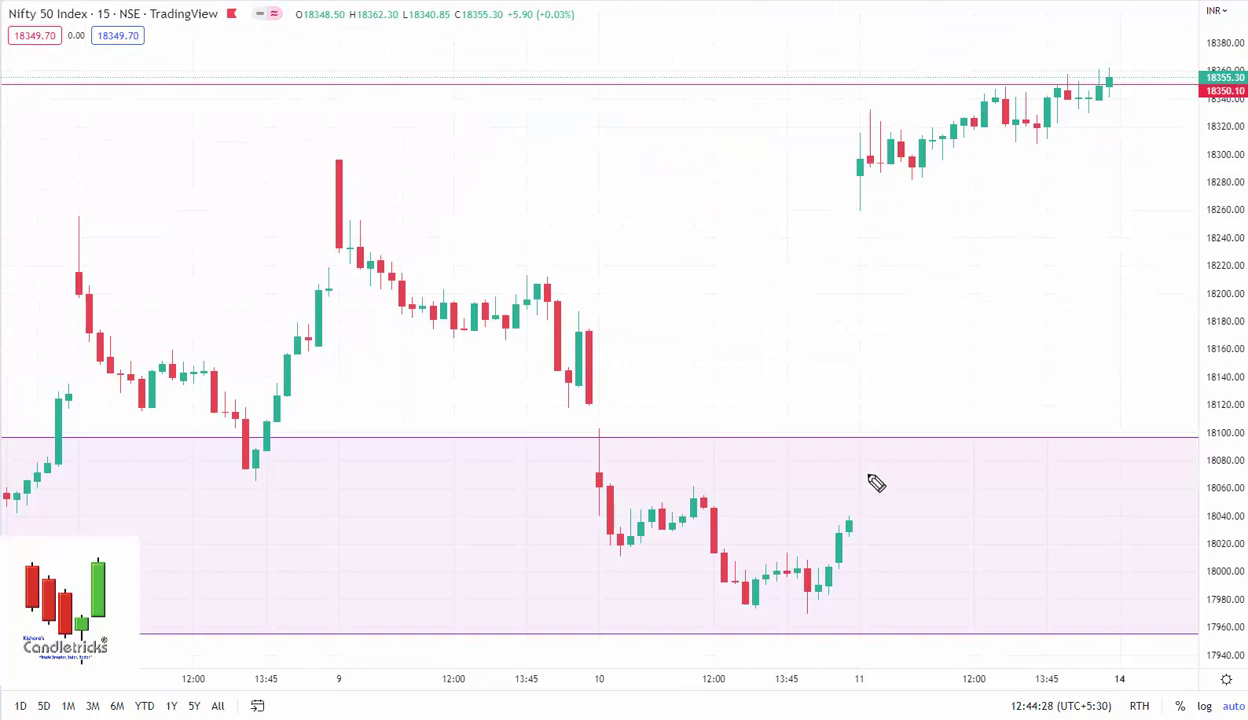
mouse_move(824, 495)
mouse_down()
mouse_move(818, 458)
mouse_move(861, 236)
mouse_move(864, 247)
mouse_move(840, 211)
mouse_move(866, 99)
mouse_up()
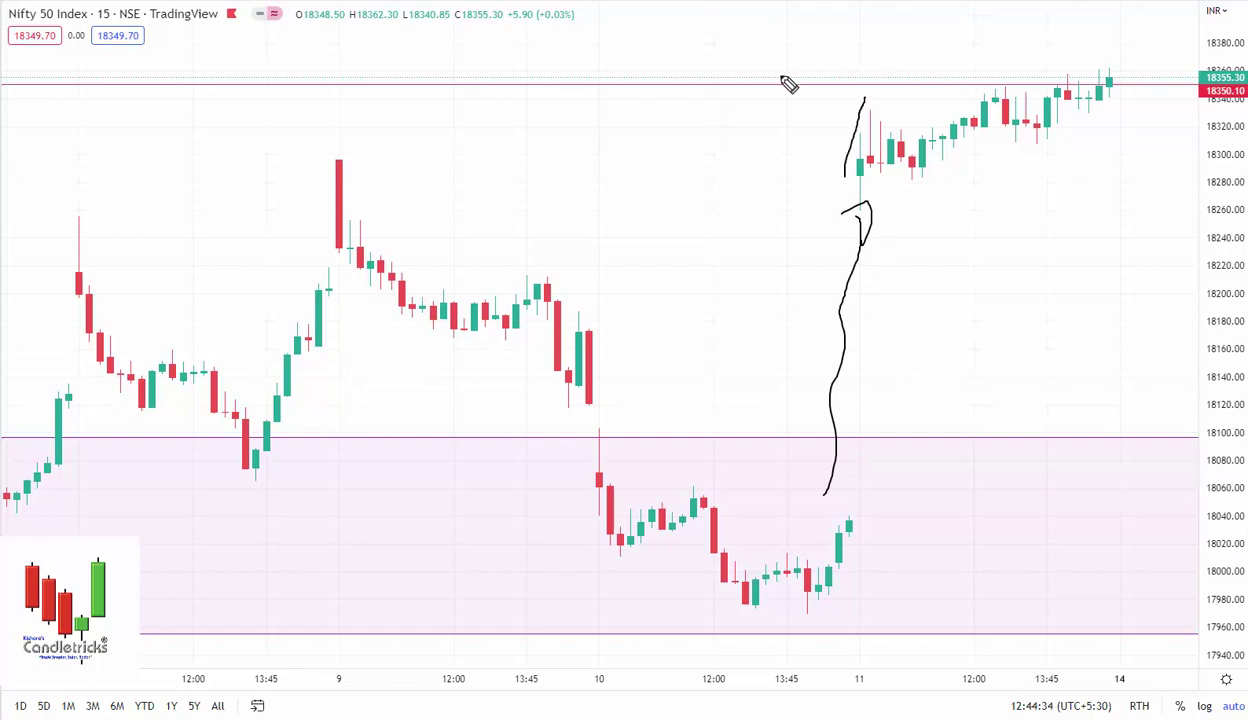
drag(771, 76, 816, 62)
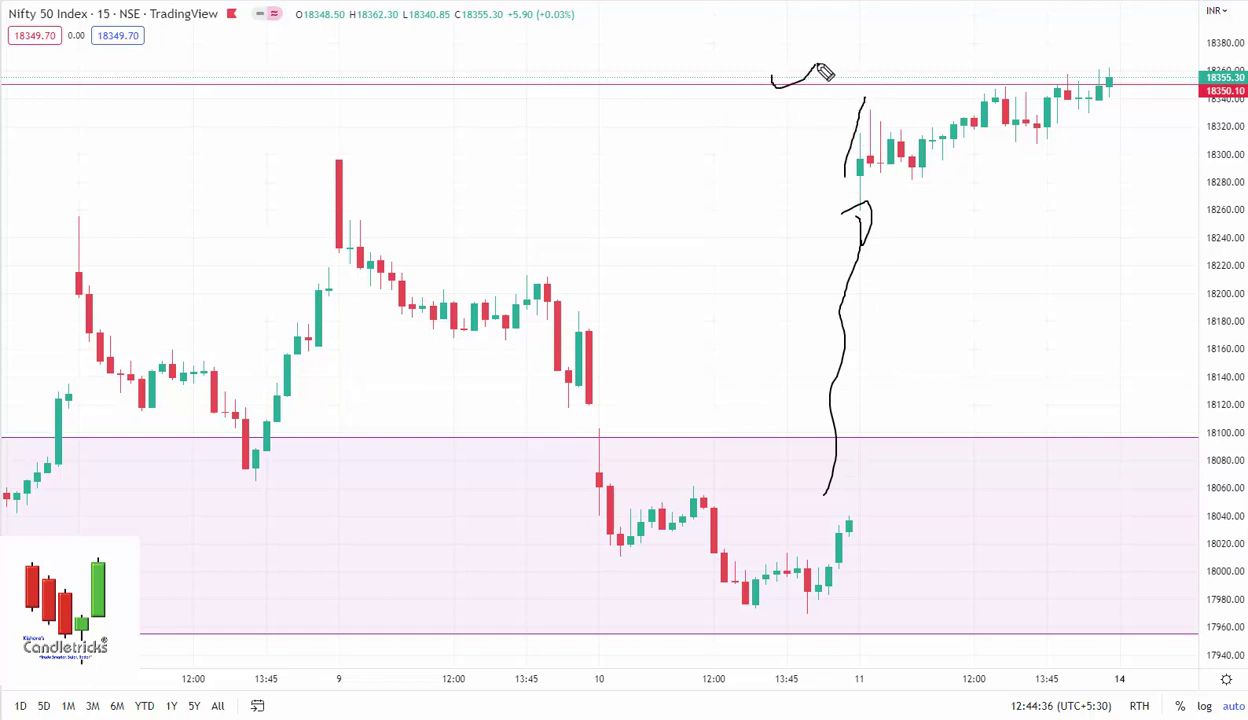
drag(866, 100, 872, 168)
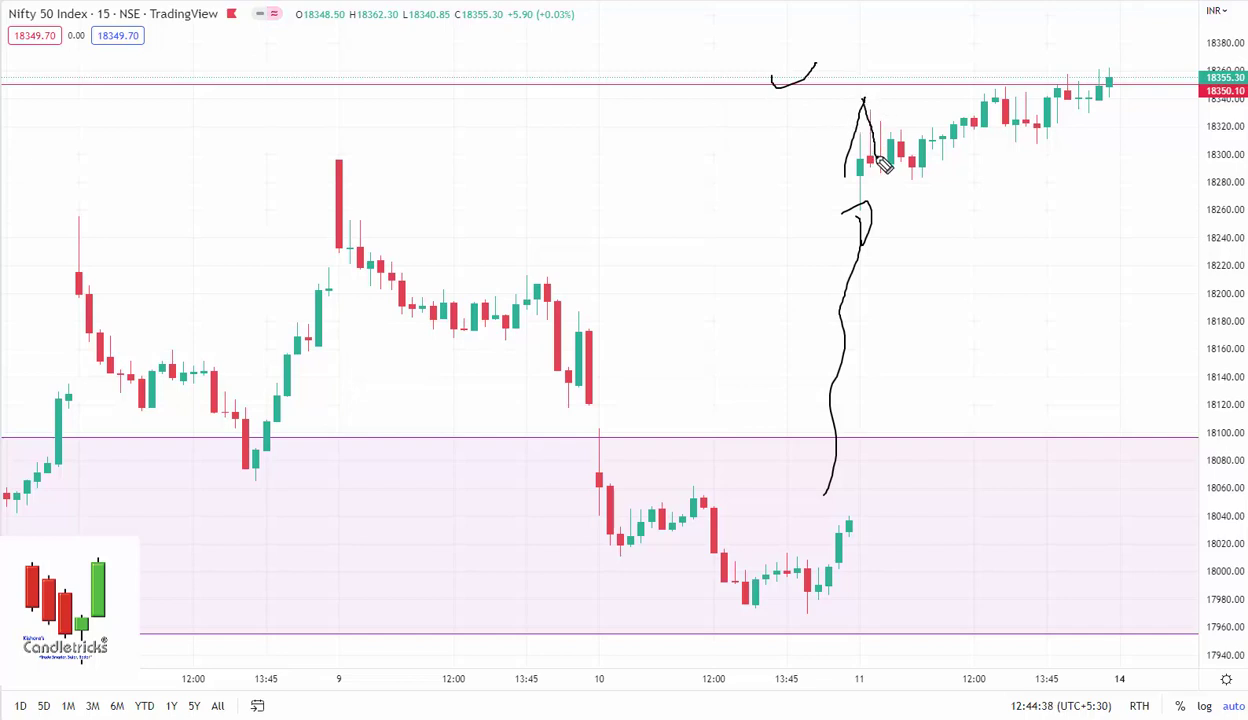
Step: Sketch strokes around the latest candles, an arrow to a lower target, and rising and horizontal lines
mouse_move(848, 122)
mouse_down()
mouse_move(830, 112)
mouse_move(876, 168)
mouse_move(912, 177)
mouse_move(935, 125)
mouse_move(980, 92)
mouse_move(998, 90)
mouse_move(1012, 138)
mouse_move(1082, 88)
mouse_move(1068, 104)
mouse_move(968, 100)
mouse_move(1080, 150)
mouse_move(1110, 72)
mouse_move(1013, 85)
mouse_move(1110, 105)
mouse_move(1002, 112)
mouse_move(1090, 122)
mouse_move(1112, 95)
mouse_up()
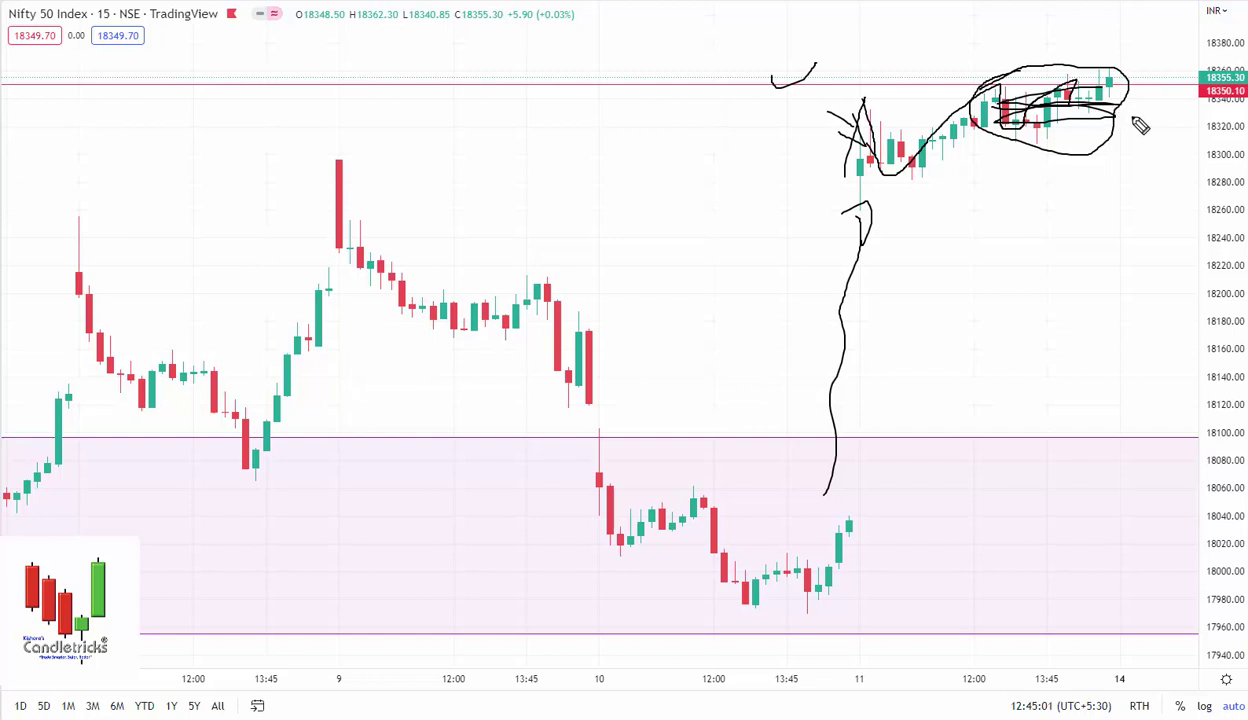
mouse_move(1111, 80)
mouse_down()
mouse_move(1152, 86)
mouse_move(1135, 50)
mouse_move(1160, 48)
mouse_move(1160, 128)
mouse_move(1145, 150)
mouse_move(1163, 156)
mouse_move(1174, 132)
mouse_move(1166, 148)
mouse_up()
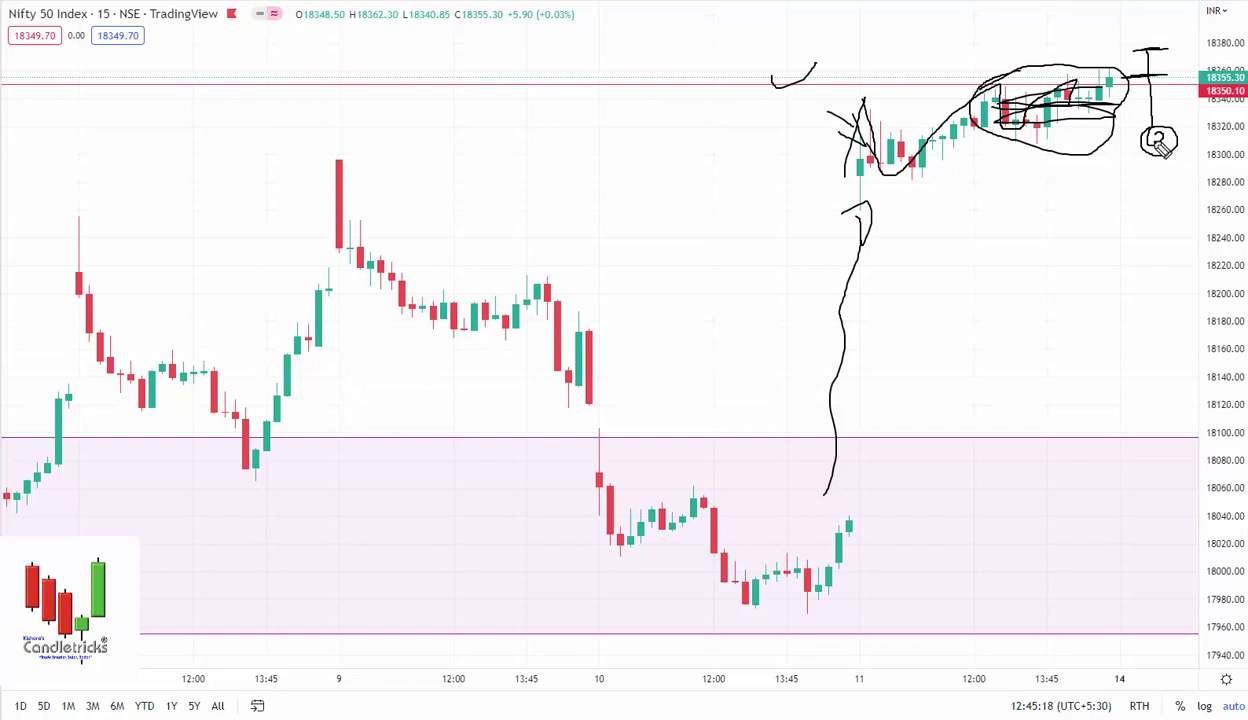
mouse_move(1157, 150)
mouse_down()
mouse_move(1164, 229)
mouse_move(1132, 262)
mouse_move(1172, 282)
mouse_move(1174, 245)
mouse_move(1150, 265)
mouse_move(1158, 258)
mouse_up()
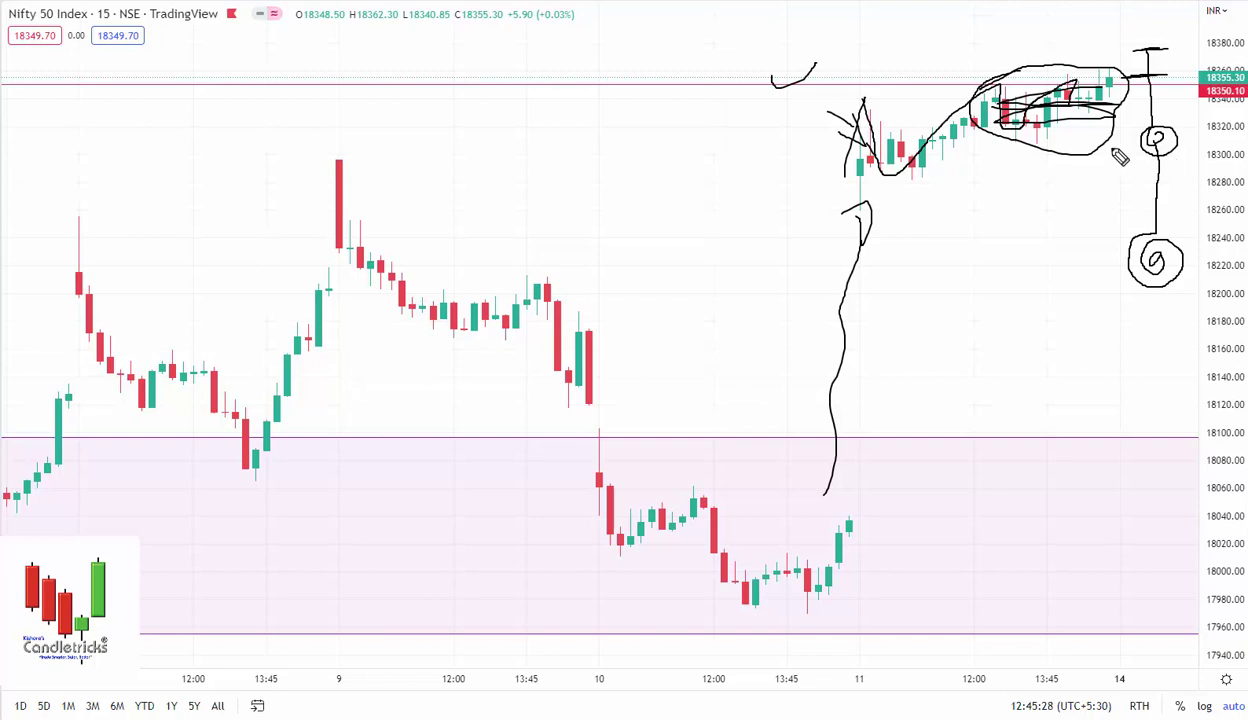
drag(843, 212, 1075, 88)
drag(891, 85, 1100, 78)
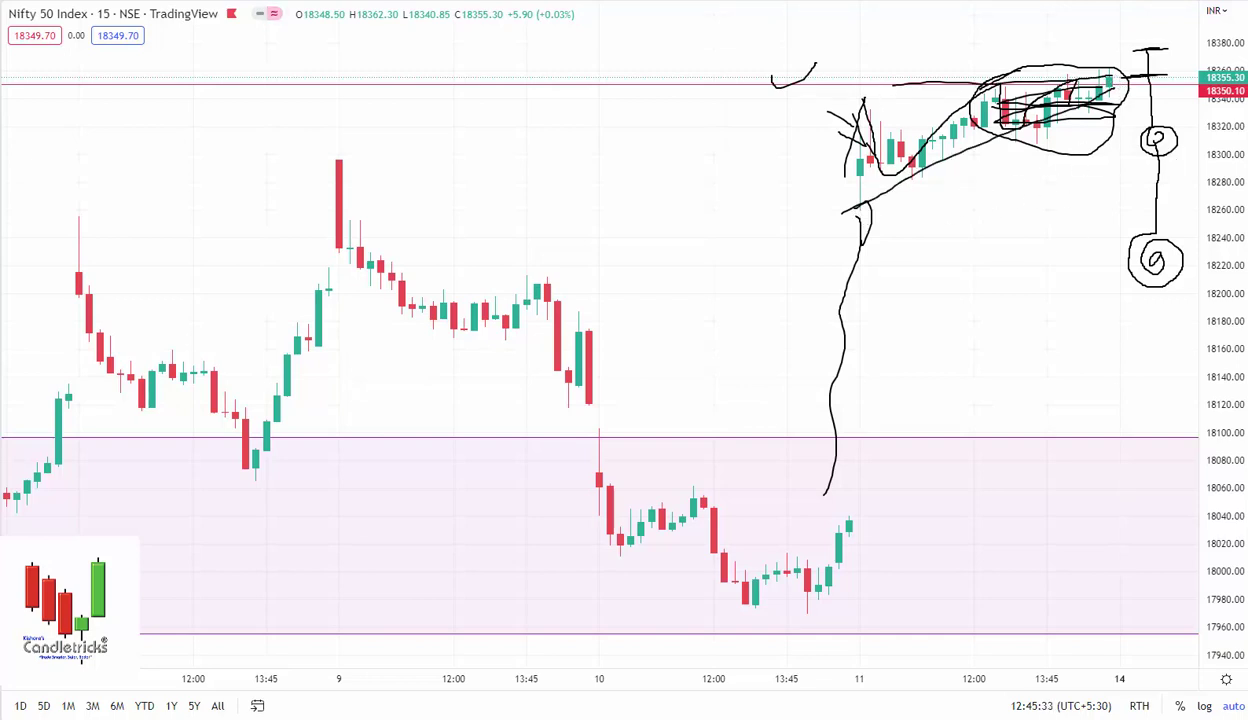
Step: Erase the freehand strokes and draw lower and upper trend lines forming a rising wedge
key(e)
drag(860, 210, 1114, 92)
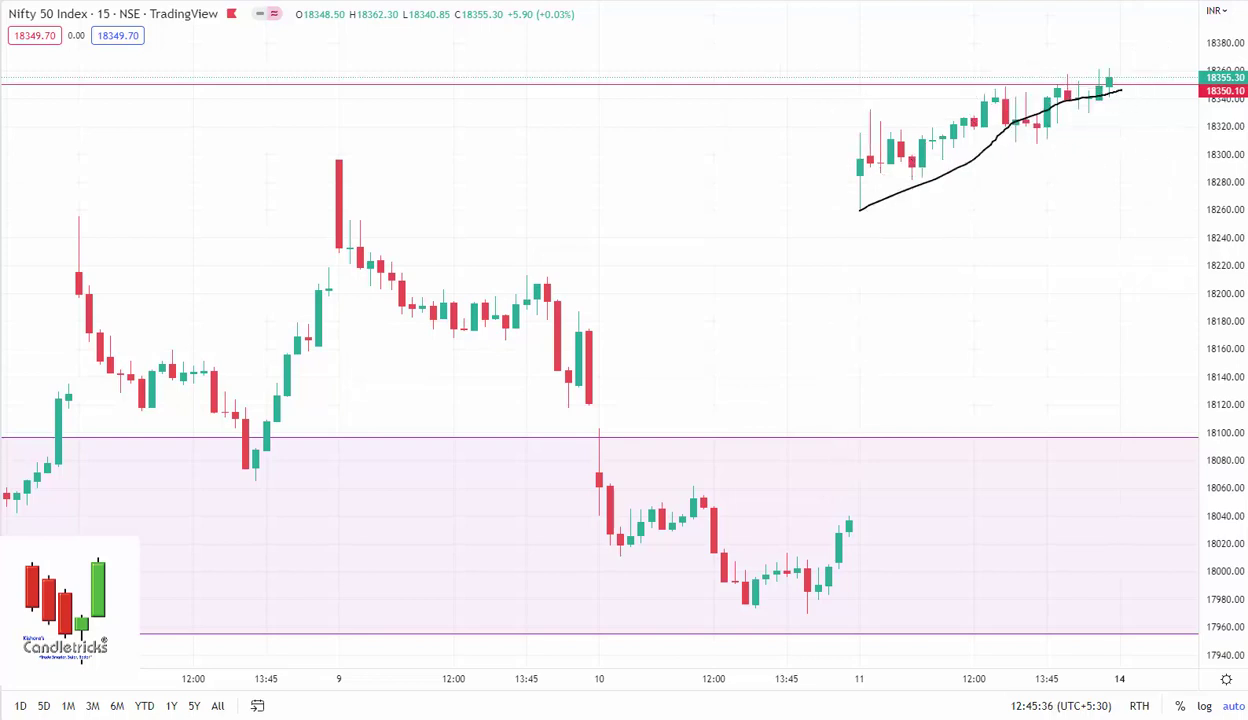
key(e)
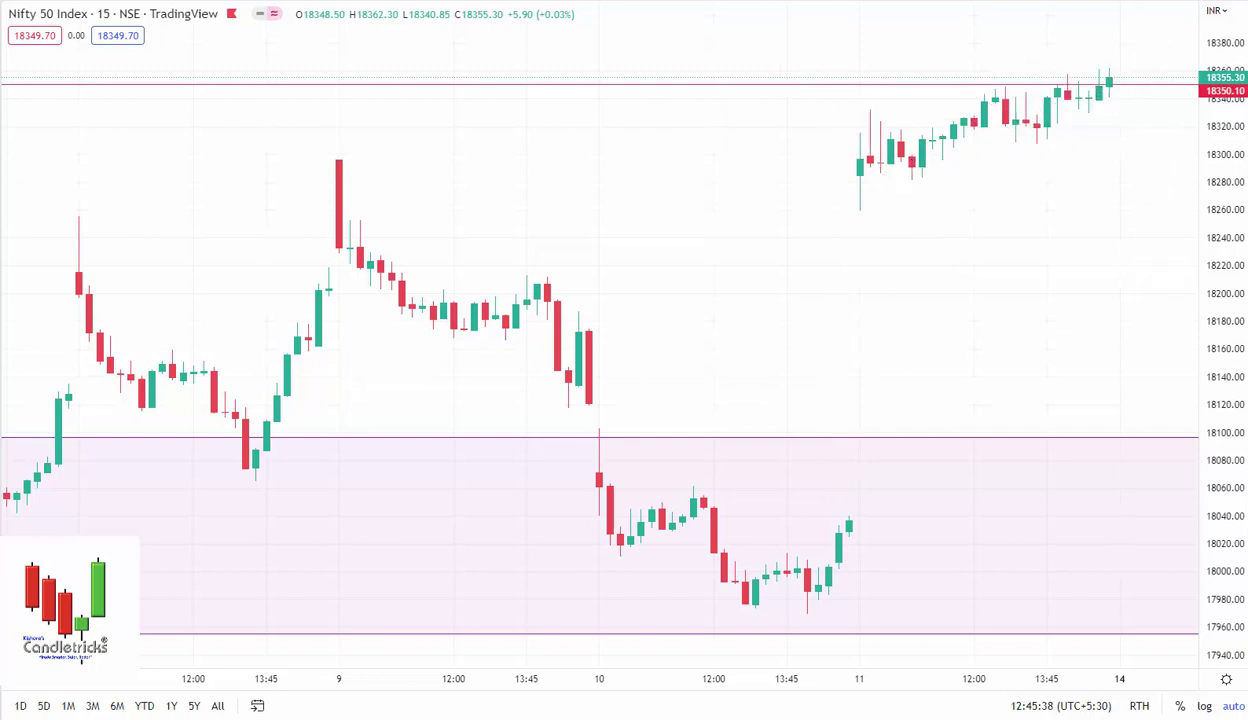
mouse_move(860, 208)
mouse_down()
mouse_move(1148, 95)
mouse_move(1162, 103)
mouse_up()
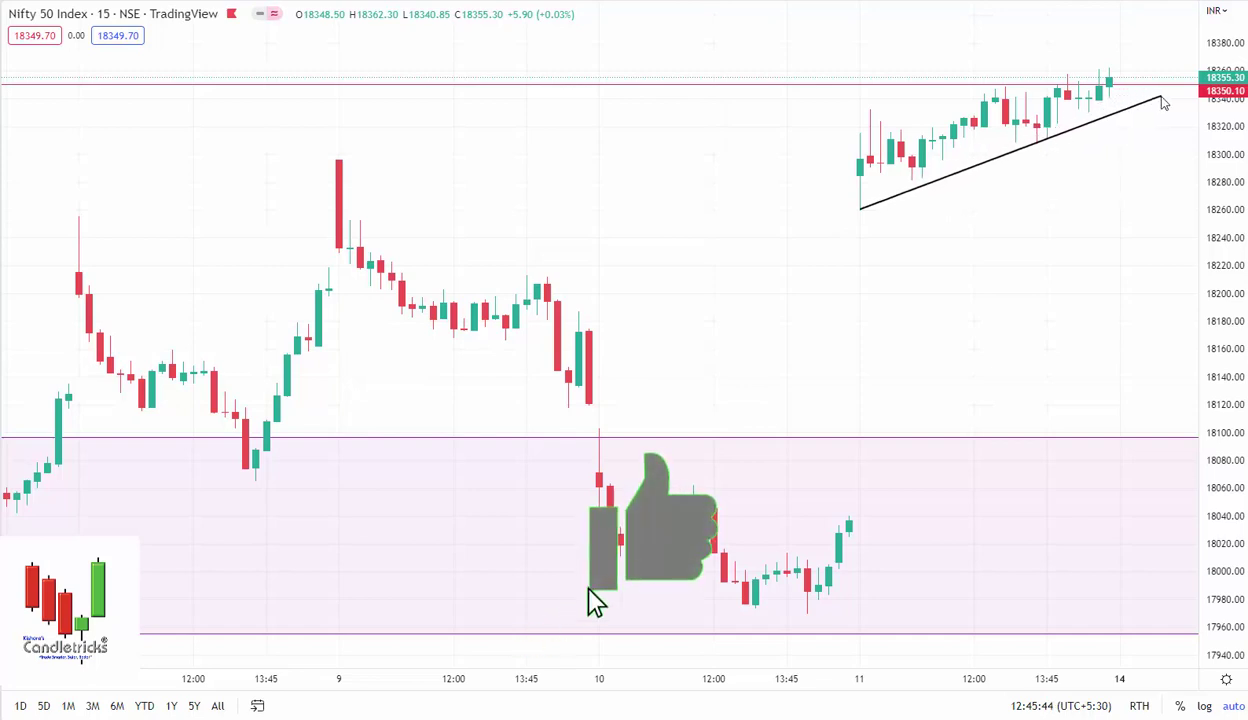
drag(997, 84, 1136, 210)
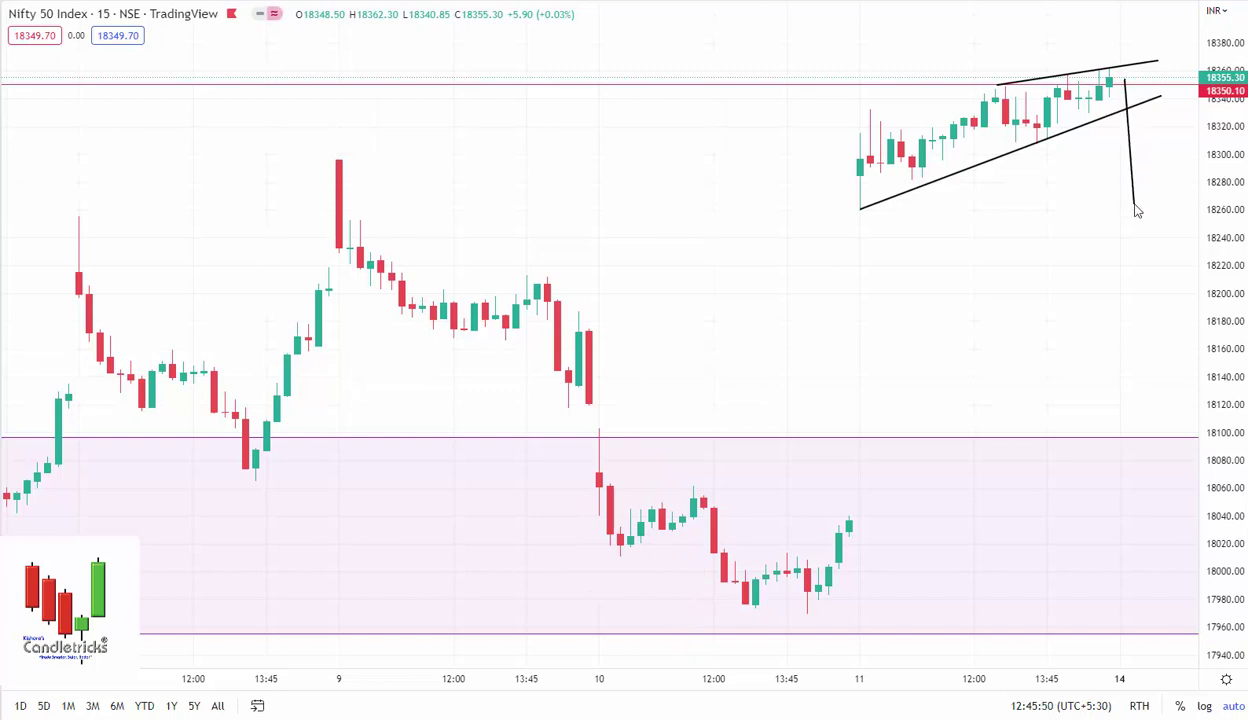
Step: Draw a four-point path from the wedge tip projecting a downward drop
click(1137, 188)
click(1155, 163)
click(1167, 271)
click(1186, 237)
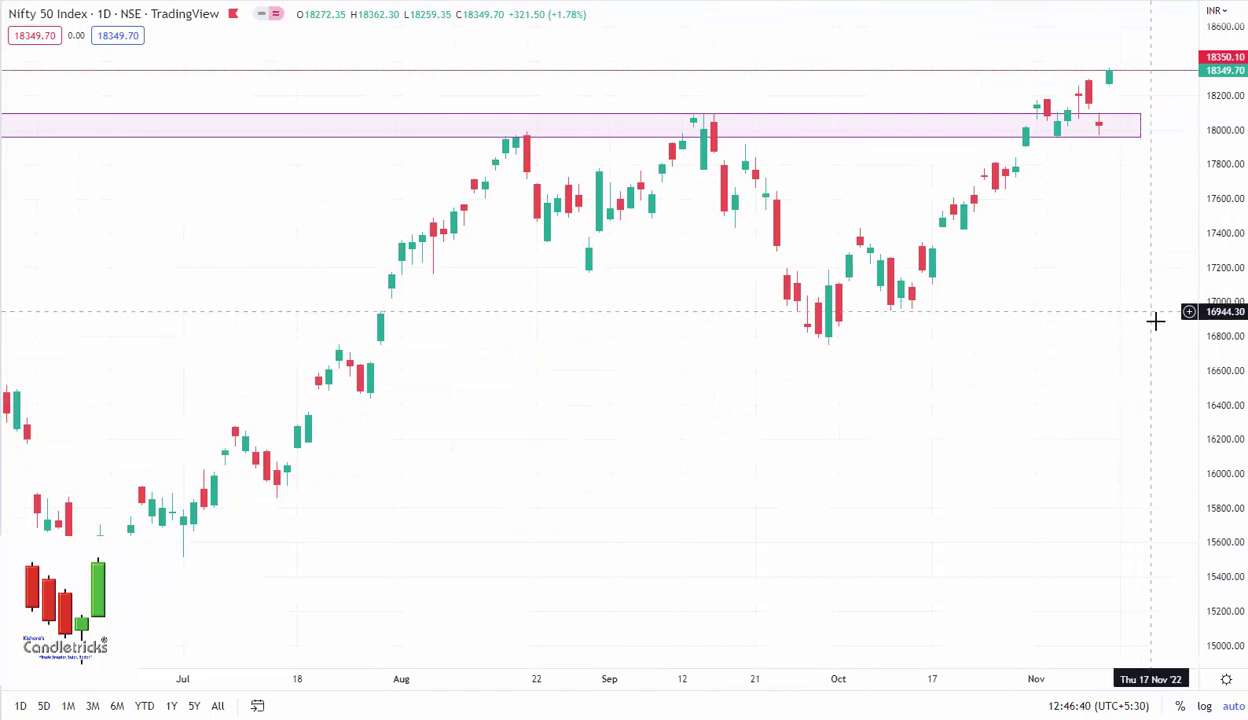
Step: Zoom the daily Nifty 50 chart in and out around the latest candle near 18,350
scroll(1156, 330, up, 3)
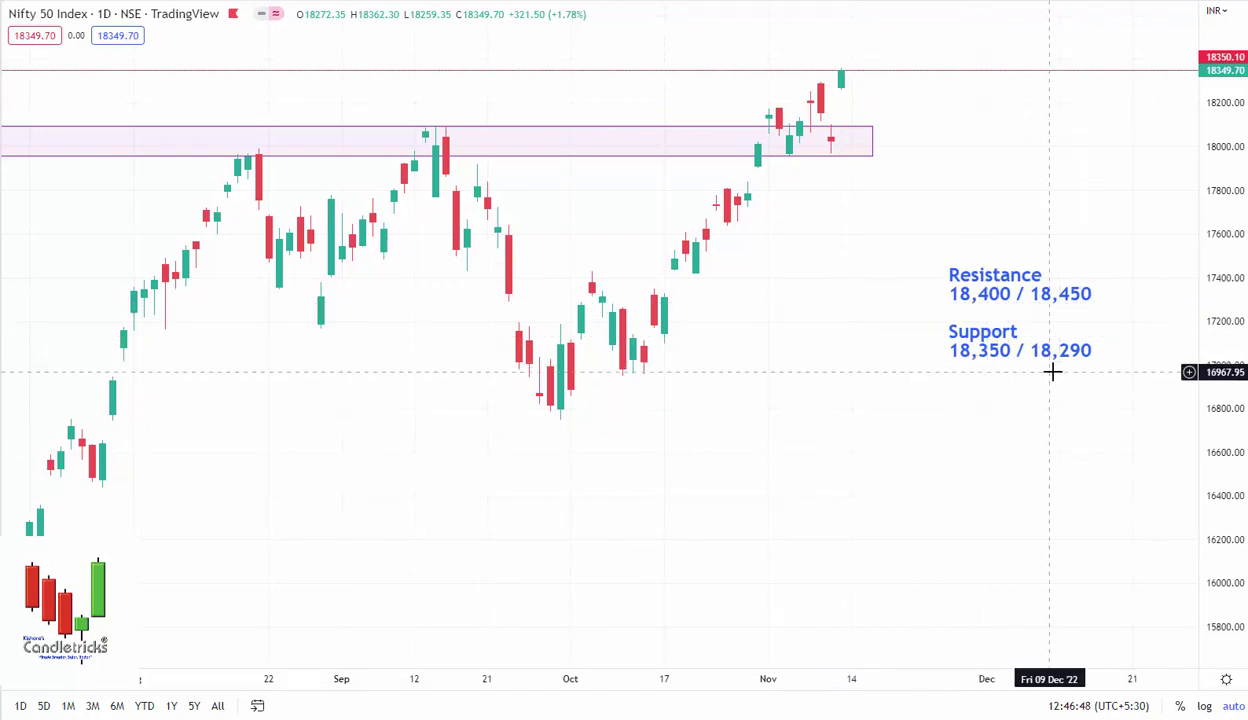
scroll(1084, 407, down, 3)
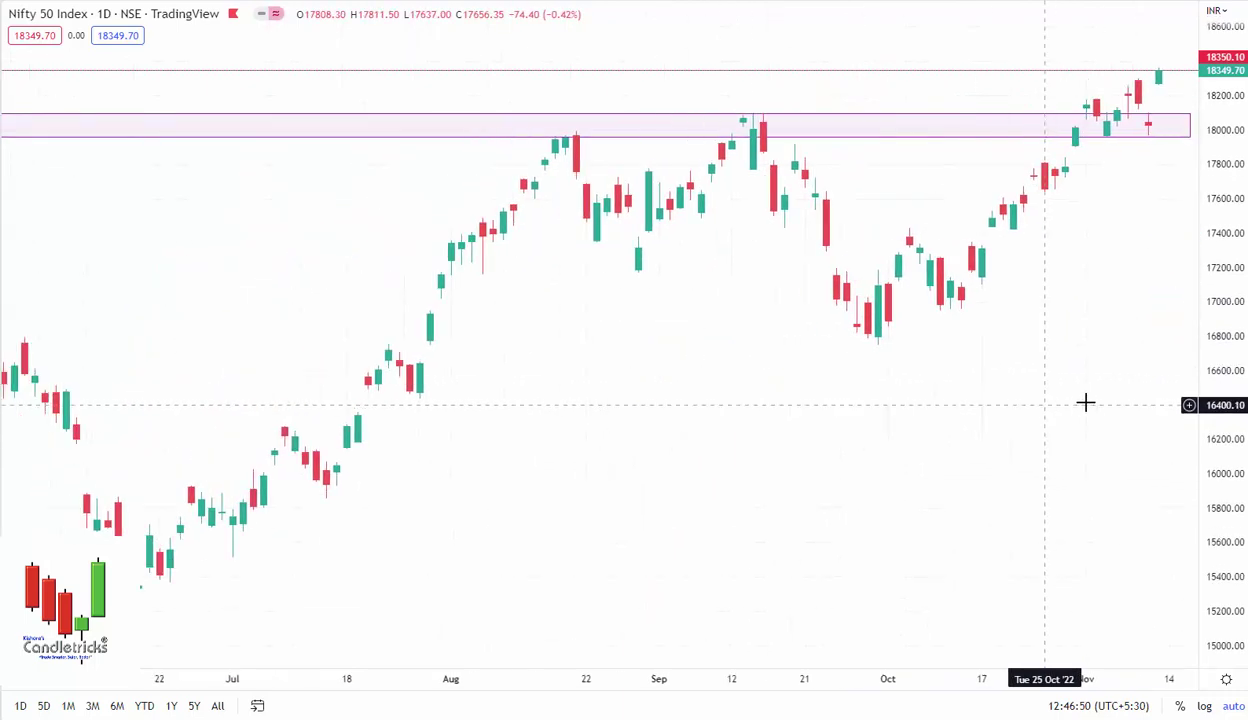
Step: Choose NIFTY BANK from the symbol search and zoom into its daily chart
key(Down)
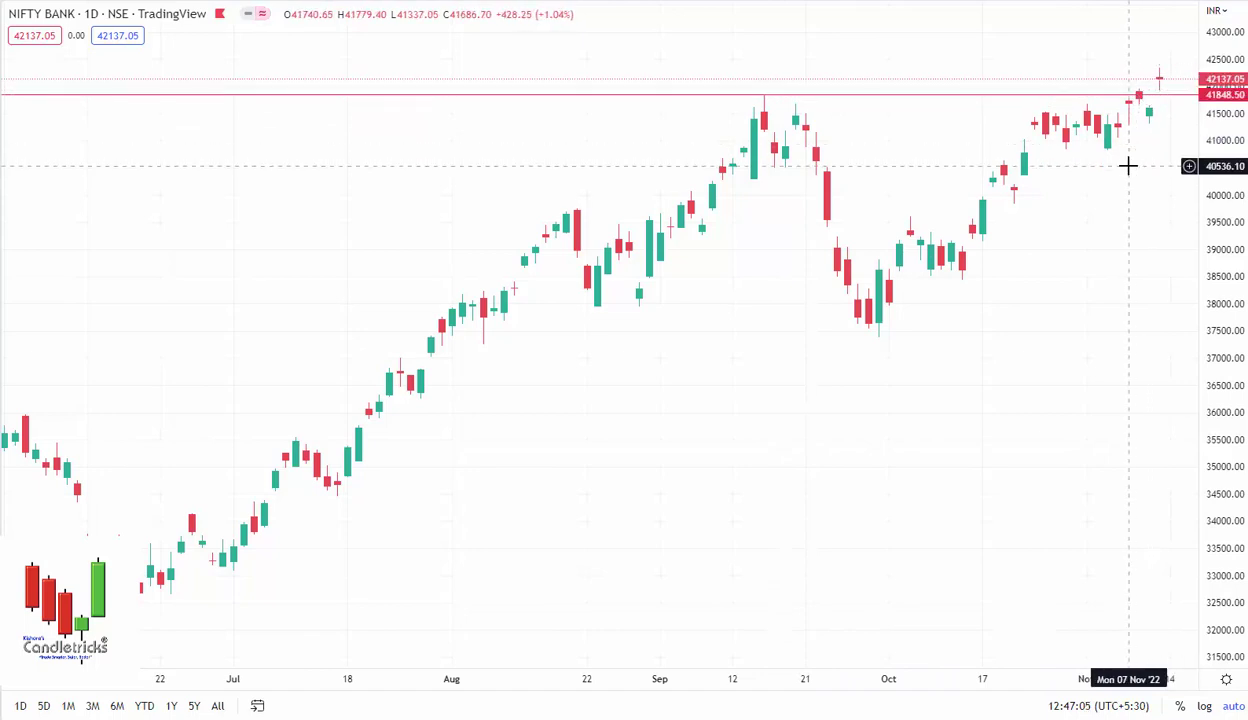
scroll(1128, 170, up, 1)
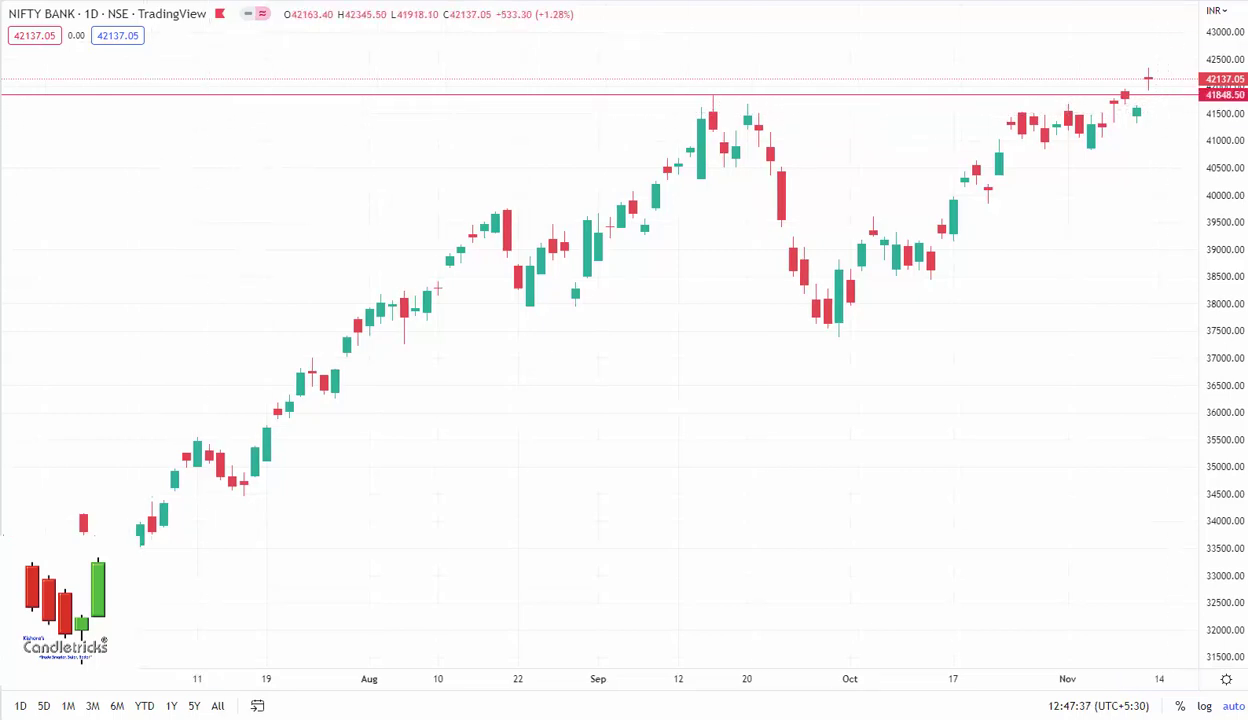
Step: Switch NIFTY BANK to 15-minute candles and sketch the gap-up, the 9th–10th highs and the peak candle
text(15)
key(Return)
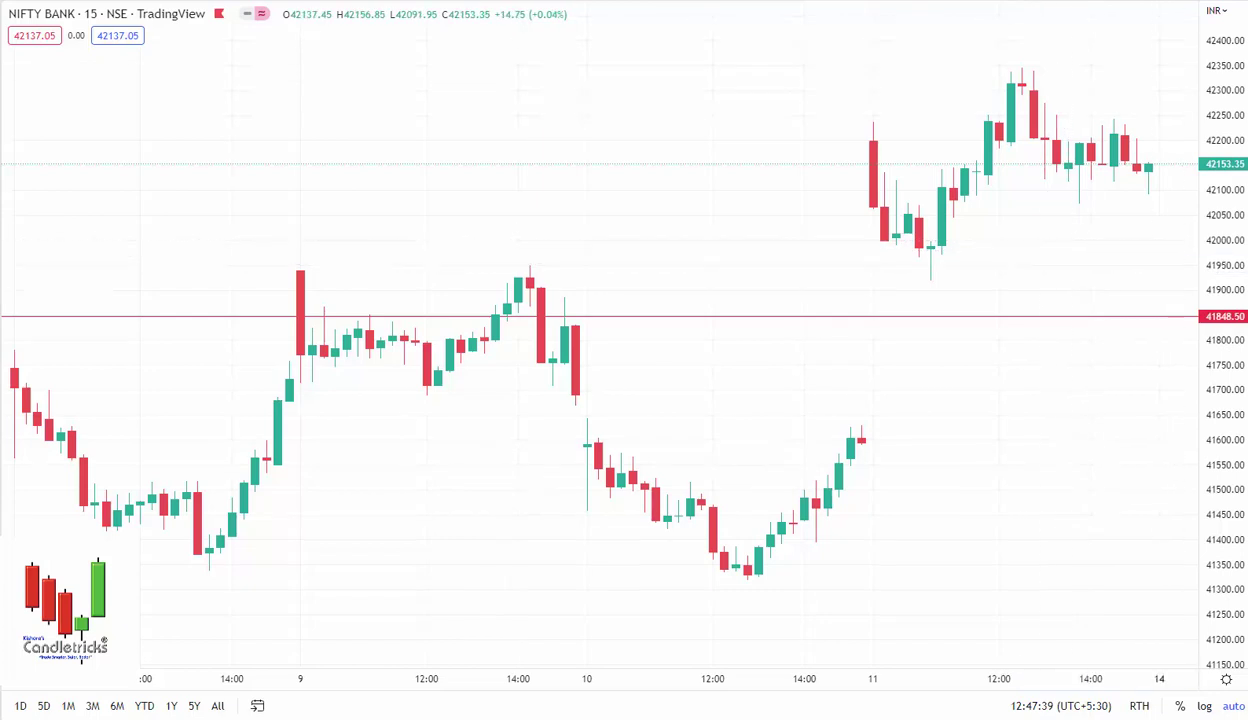
mouse_move(819, 397)
mouse_down()
mouse_move(873, 128)
mouse_move(877, 265)
mouse_move(915, 290)
mouse_up()
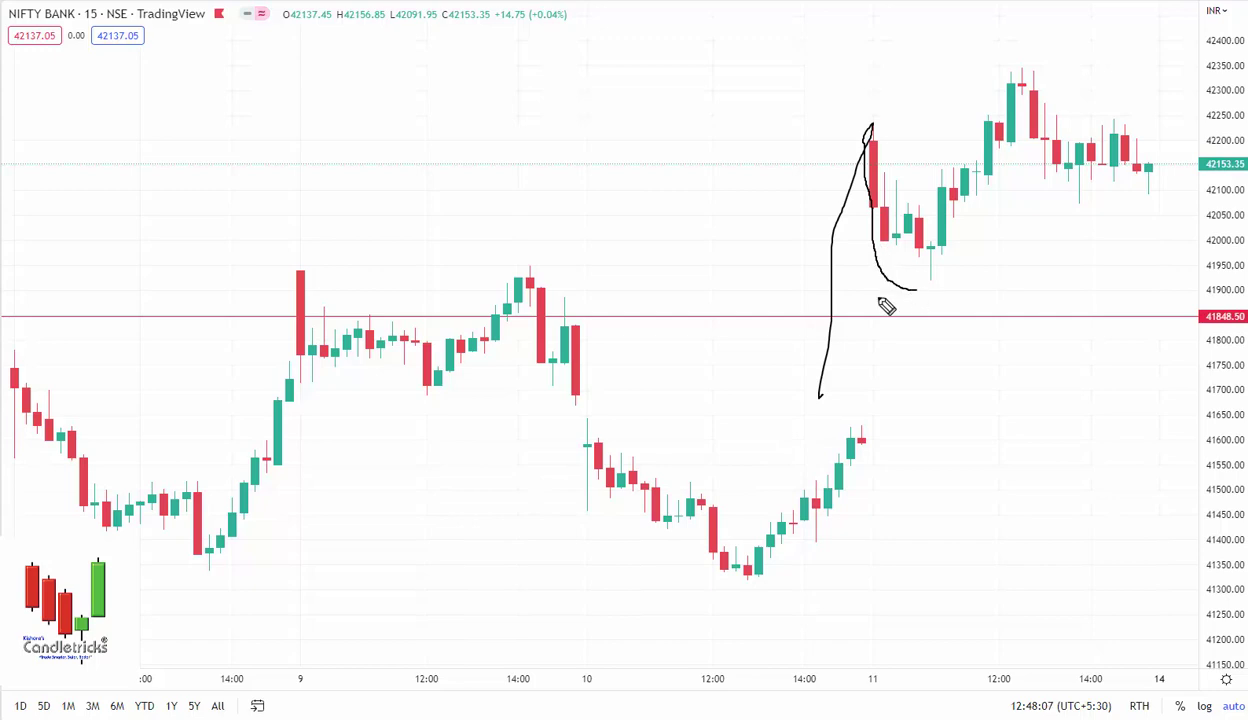
mouse_move(581, 265)
mouse_down()
mouse_move(249, 274)
mouse_move(603, 288)
mouse_move(862, 268)
mouse_move(872, 286)
mouse_move(963, 283)
mouse_move(1016, 130)
mouse_up()
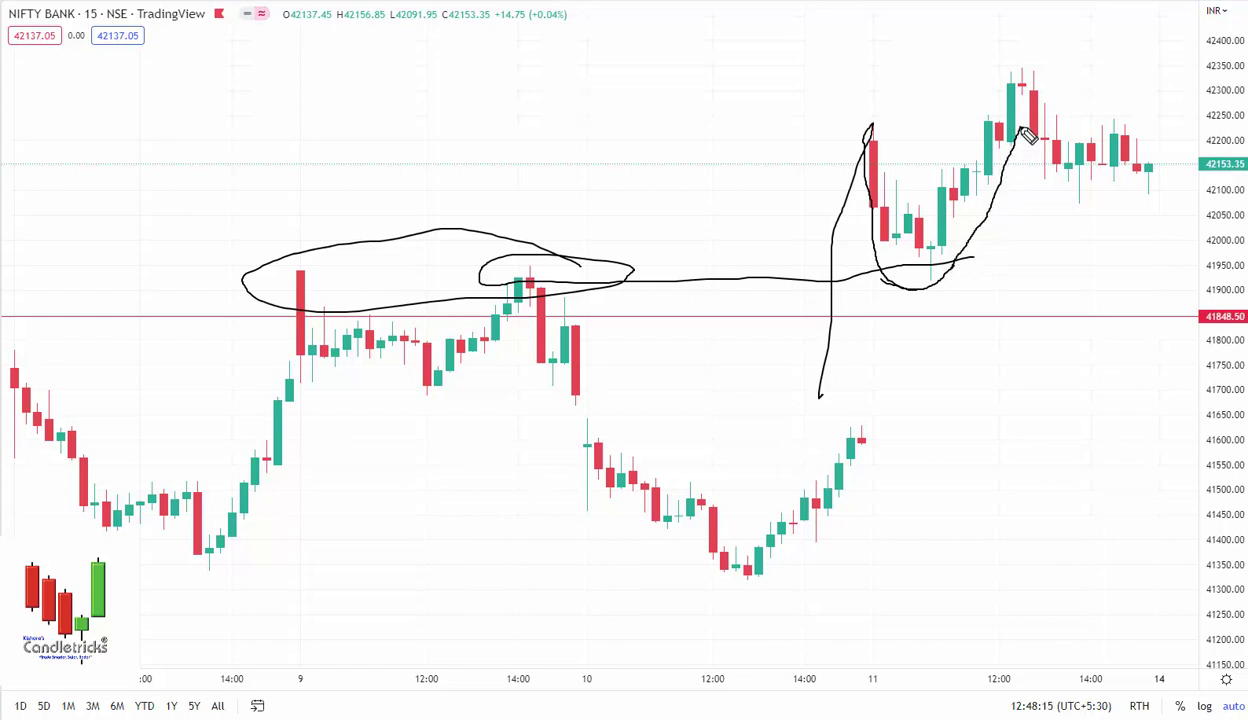
drag(874, 124, 1068, 120)
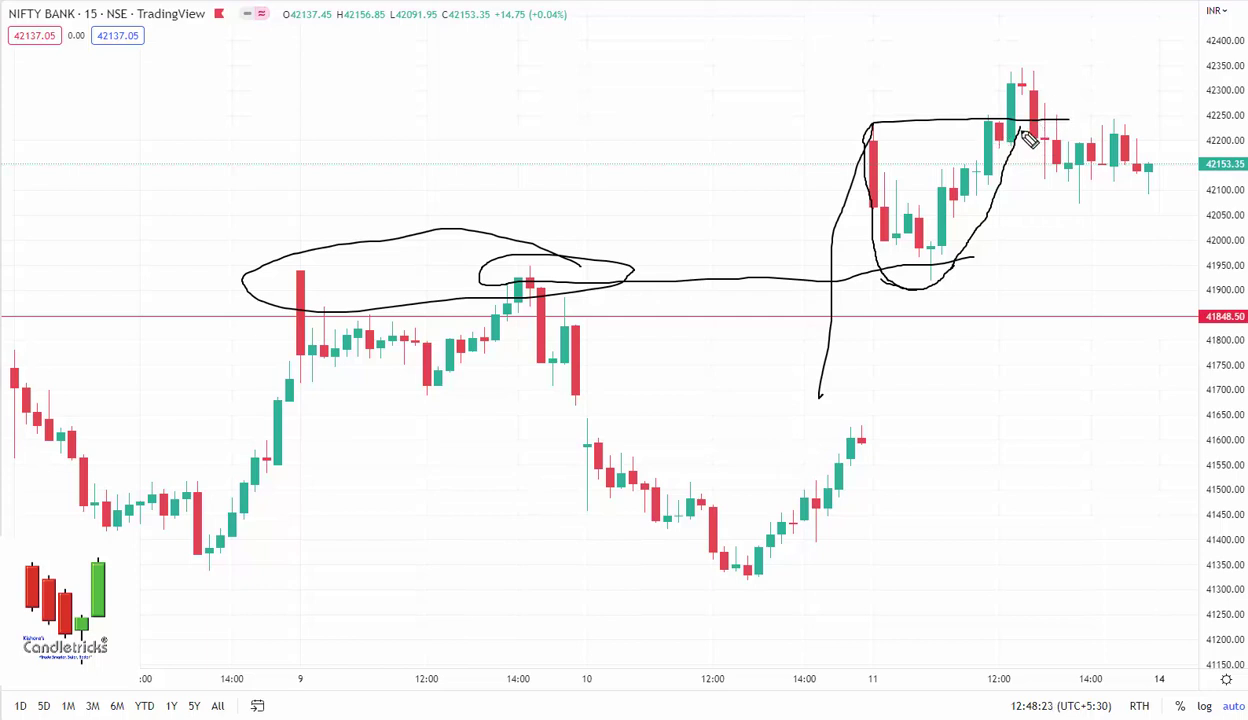
mouse_move(1028, 138)
mouse_down()
mouse_move(1030, 92)
mouse_move(1040, 140)
mouse_move(1062, 170)
mouse_move(1086, 174)
mouse_move(1040, 162)
mouse_move(1160, 167)
mouse_move(1030, 172)
mouse_up()
Step: Sketch the sideways range and a drop to a circled lower target, then clear all drawings
drag(870, 141, 1200, 146)
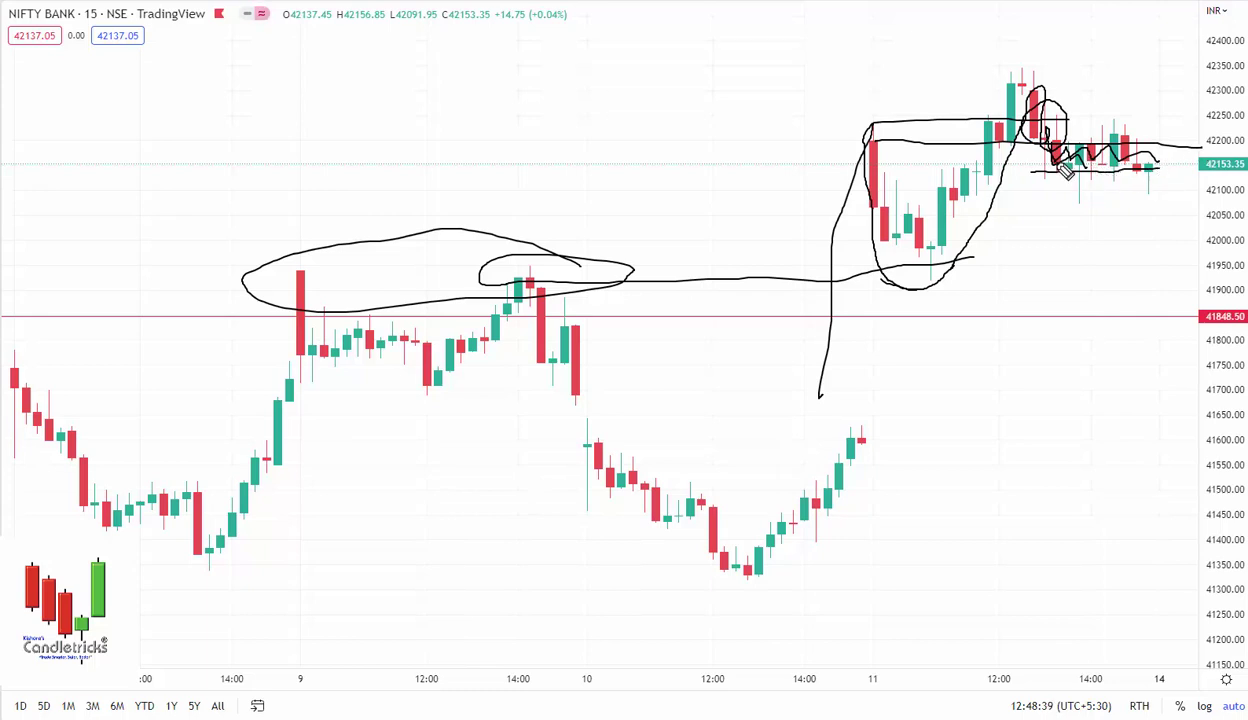
mouse_move(1100, 172)
mouse_down()
mouse_move(1135, 150)
mouse_move(1065, 160)
mouse_move(1158, 152)
mouse_up()
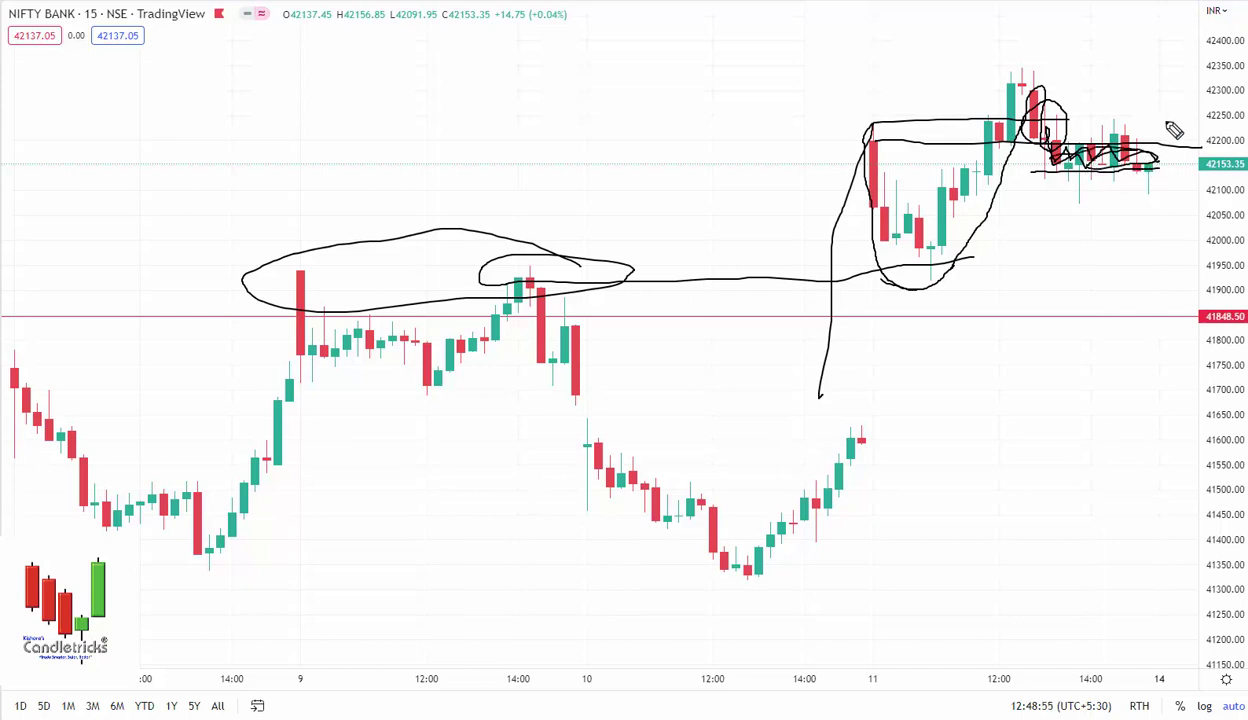
mouse_move(1166, 117)
mouse_down()
mouse_move(1190, 120)
mouse_move(1175, 208)
mouse_up()
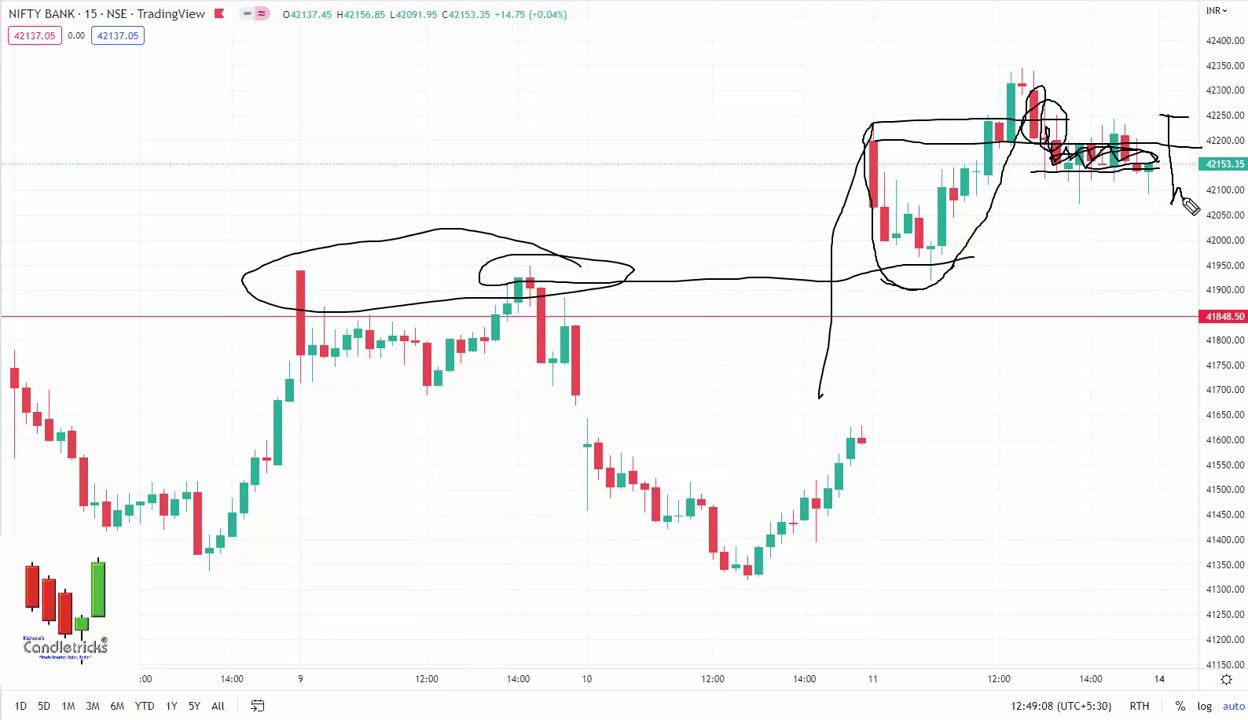
drag(1180, 206, 1172, 284)
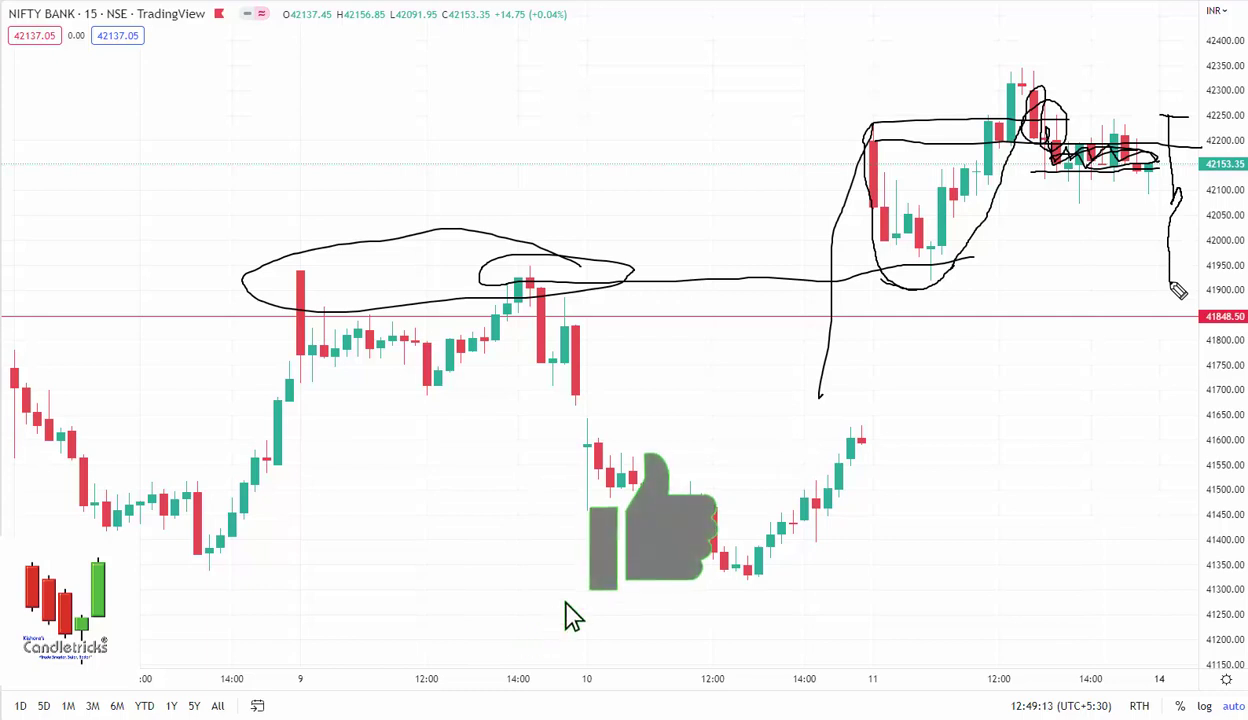
mouse_move(1180, 296)
mouse_down()
mouse_move(1163, 280)
mouse_move(1168, 265)
mouse_move(1184, 275)
mouse_up()
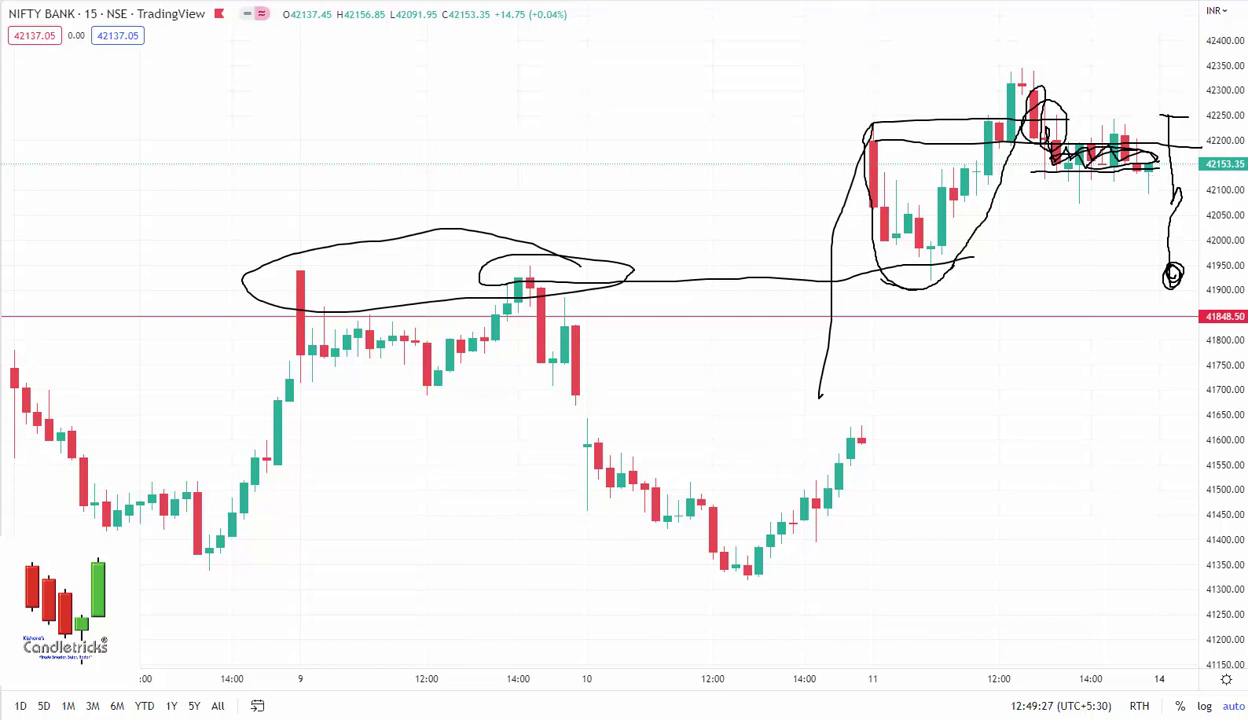
key(Escape)
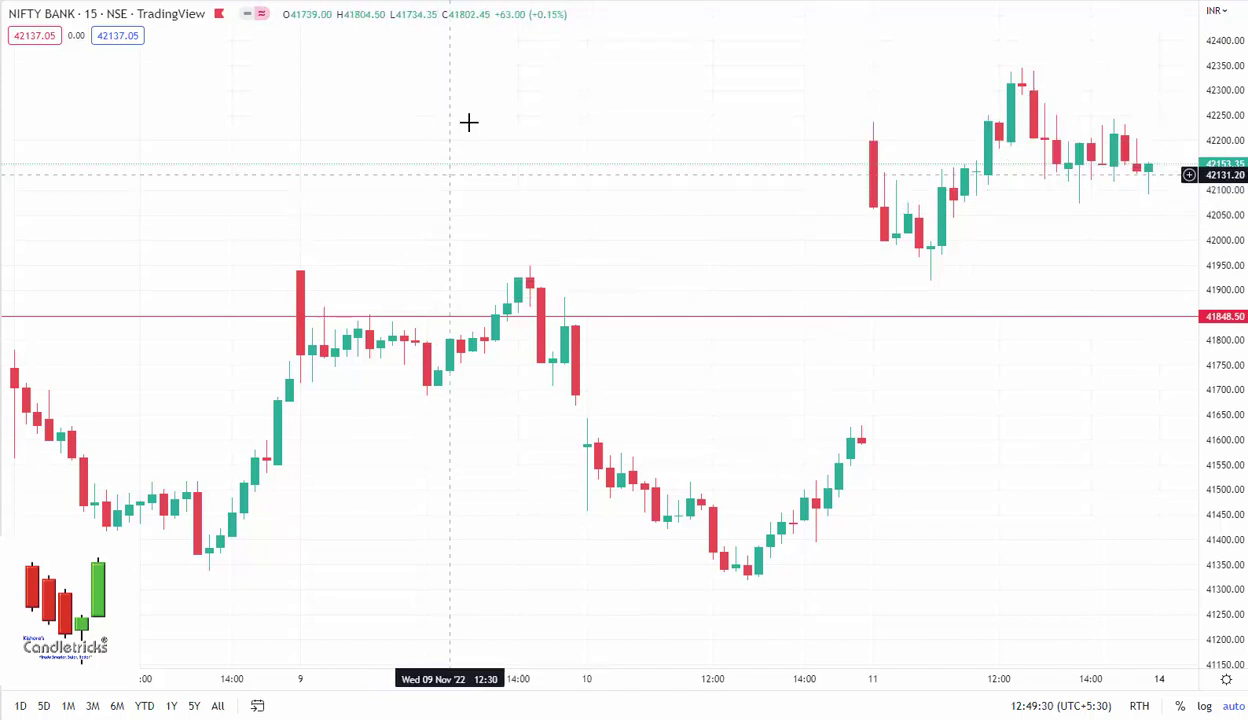
Step: Switch Nifty Bank to 1D and pan between space after the latest candle and earlier July candles
text(1D)
key(Return)
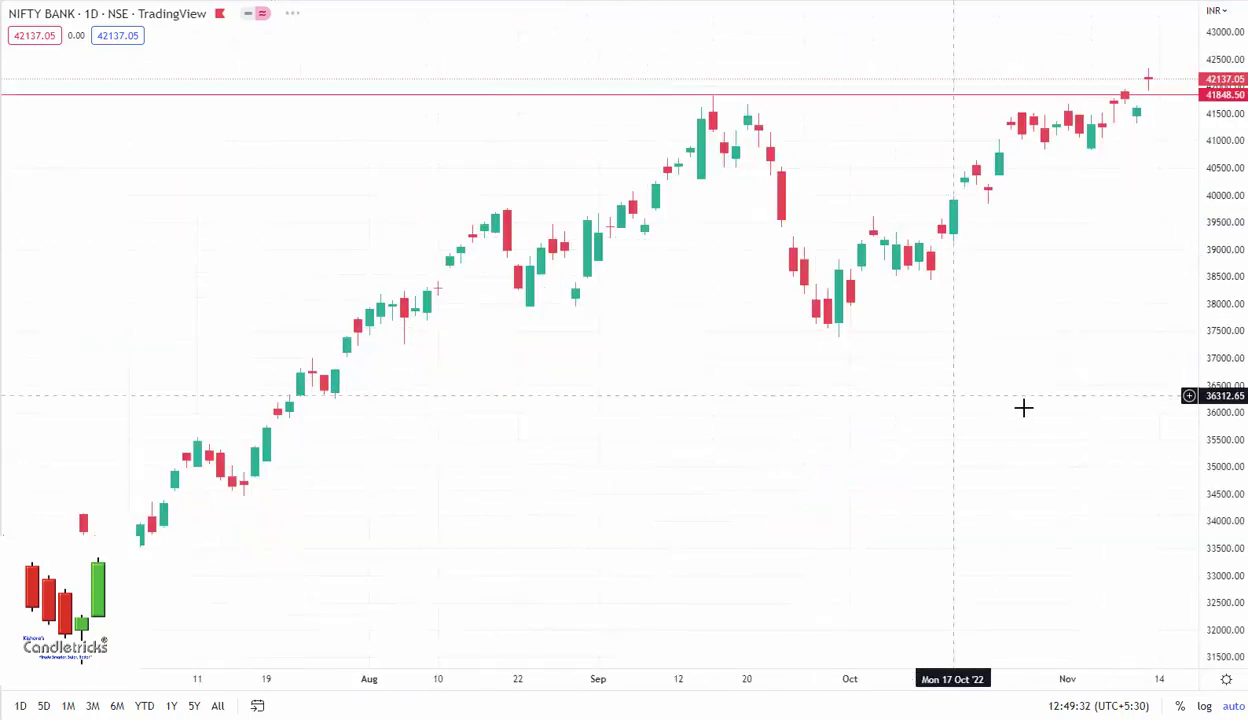
drag(1156, 298, 908, 410)
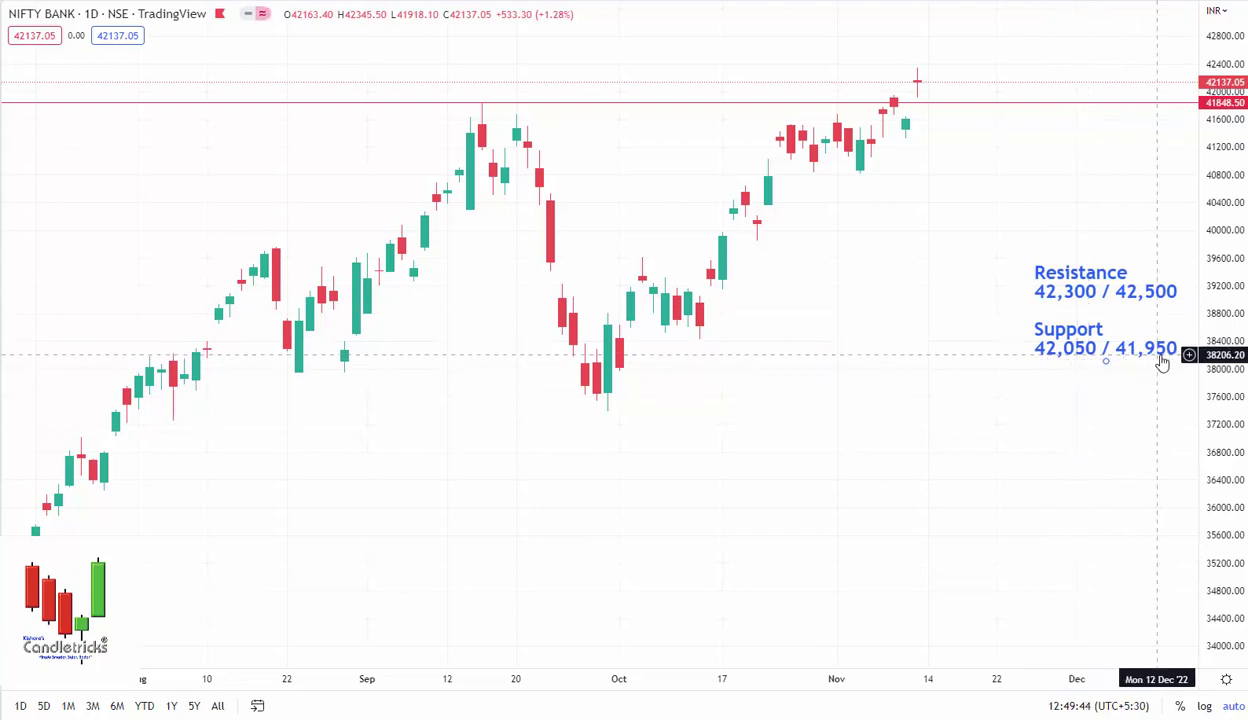
drag(848, 427, 1101, 346)
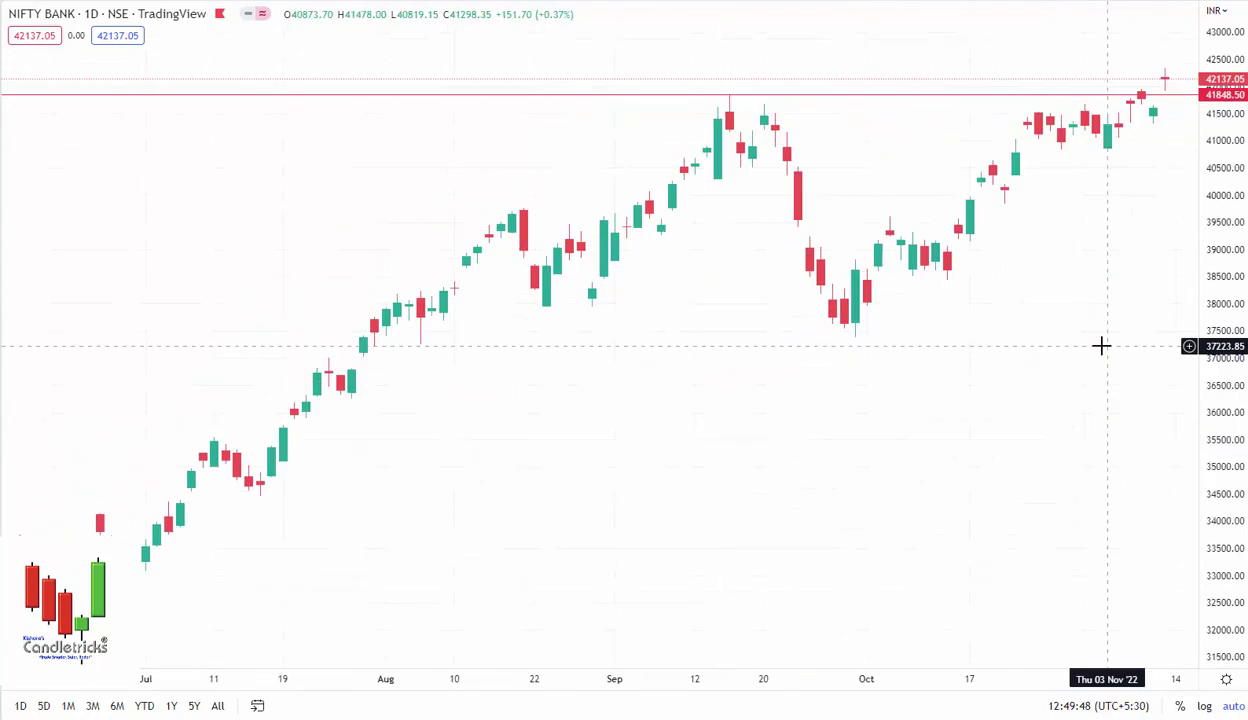